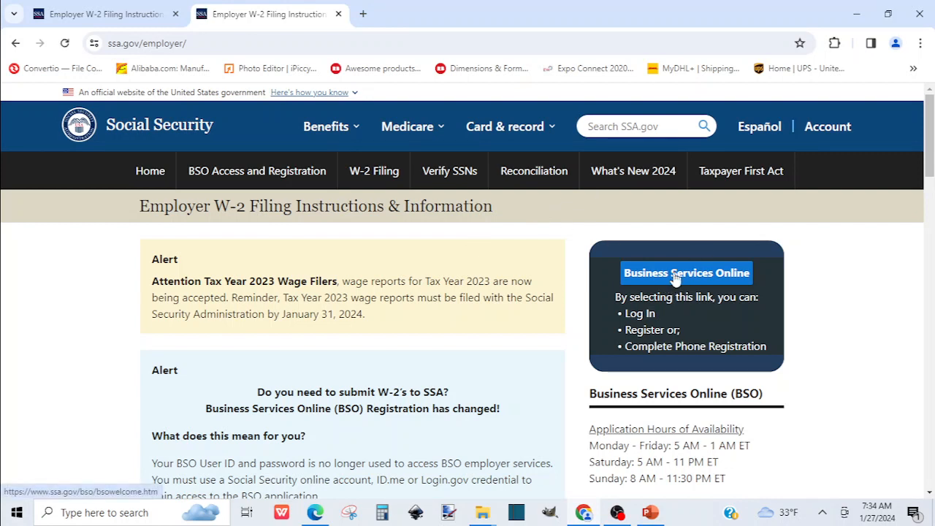
- Open Business Services Online from the employer W-2 filing page and go to the log-in for Employers
{"action": "left_click", "coordinate": [675, 278]}
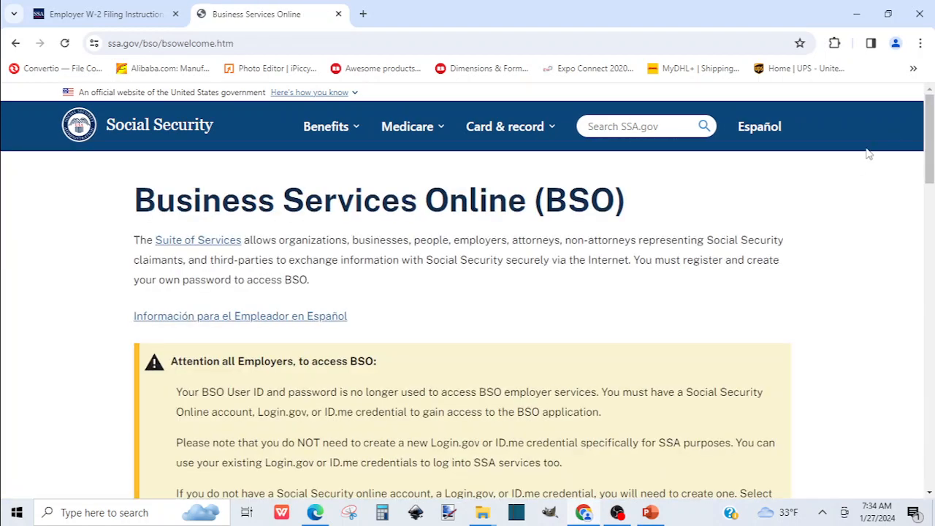
{"action": "left_click_drag", "start_coordinate": [928, 125], "coordinate": [931, 214]}
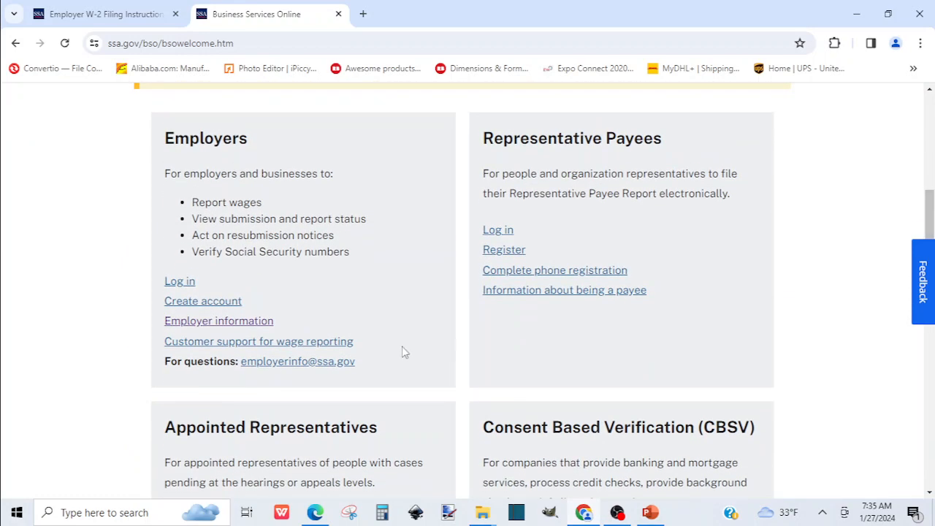
{"action": "left_click", "coordinate": [180, 282]}
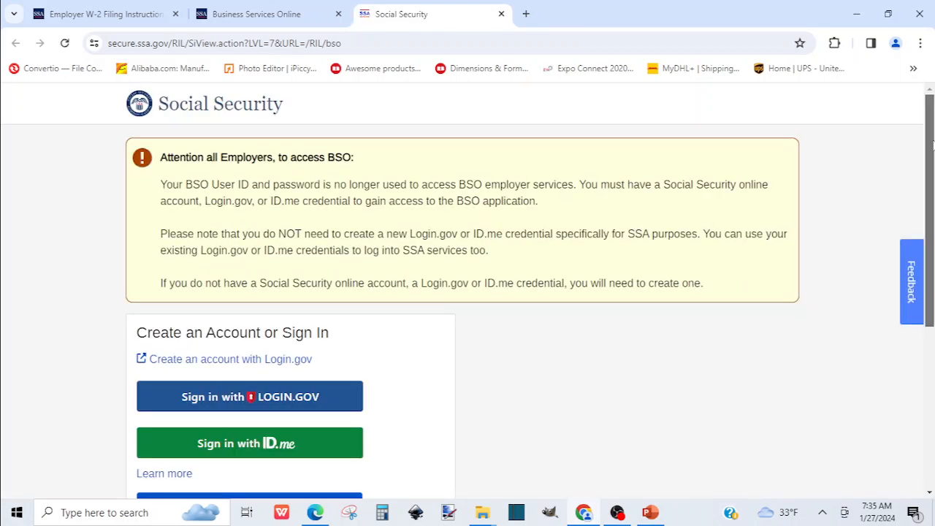
- Choose Login.gov as the sign-in method and bring the existing-user email and password form into view
{"action": "scroll", "coordinate": [930, 173], "scroll_direction": "down", "scroll_amount": 1}
{"action": "left_click_drag", "start_coordinate": [929, 173], "coordinate": [931, 223]}
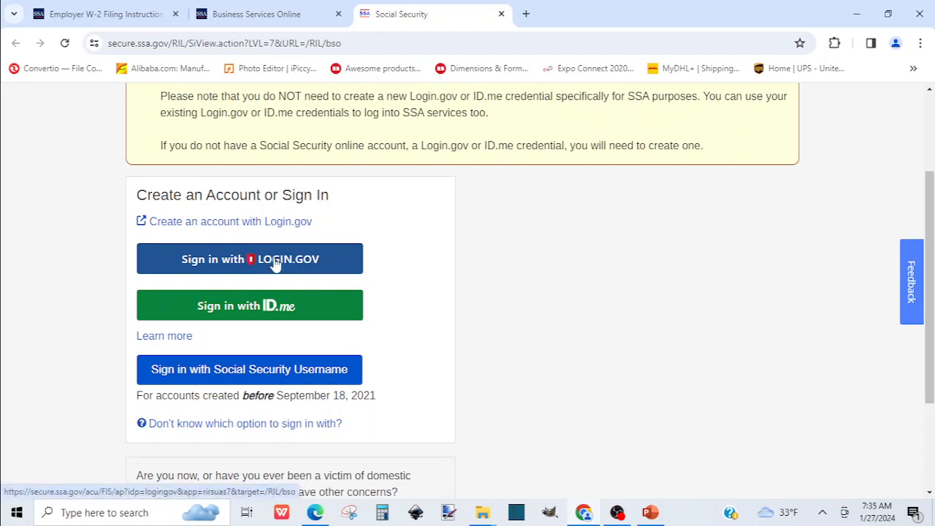
{"action": "left_click", "coordinate": [276, 265]}
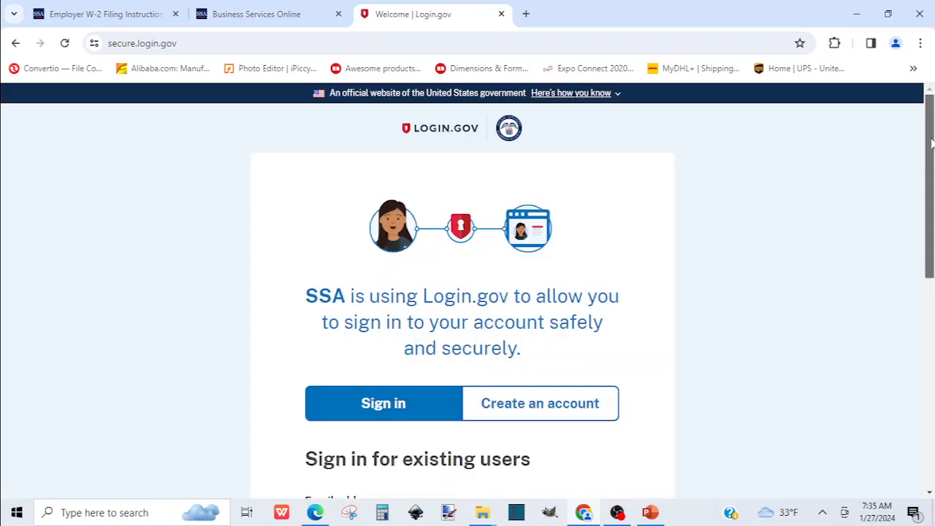
{"action": "left_click_drag", "start_coordinate": [931, 143], "coordinate": [912, 242]}
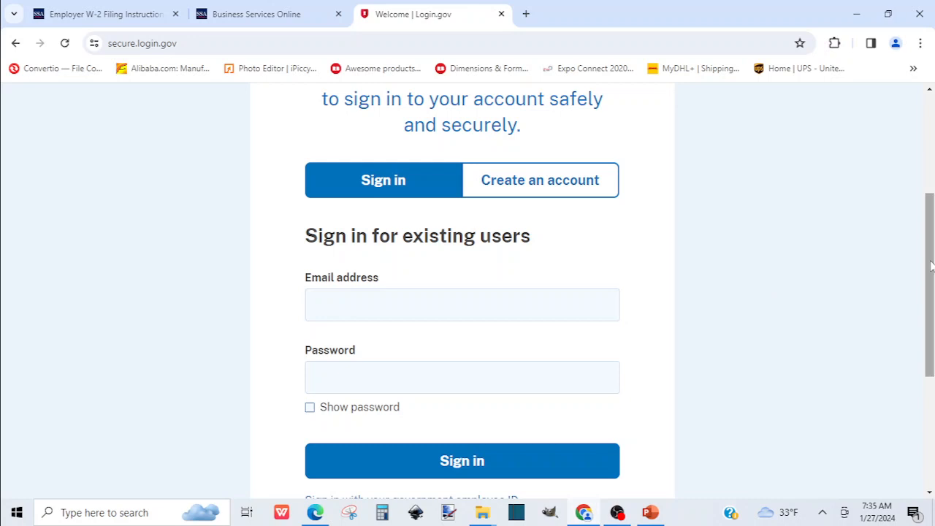
{"action": "left_click_drag", "start_coordinate": [931, 266], "coordinate": [930, 300]}
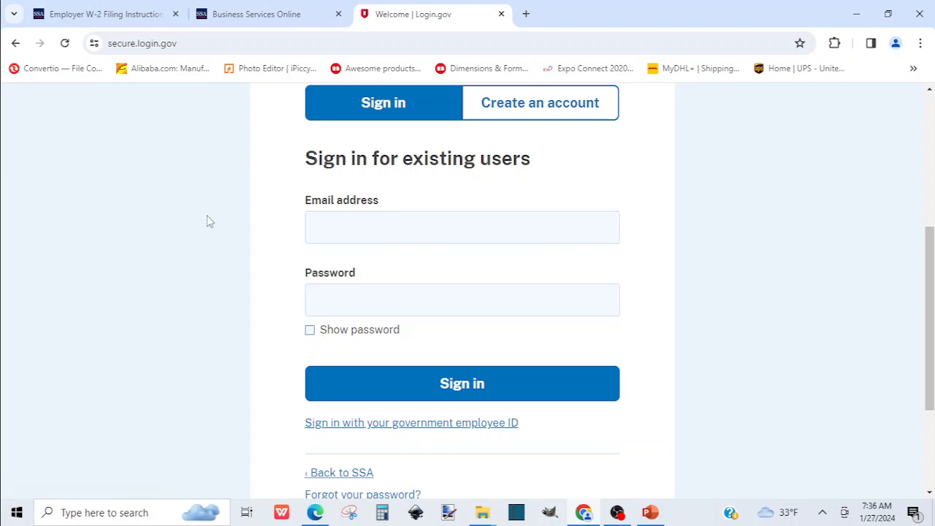
- Switch to PowerPoint, present from the Main Menu slide and advance to the enlarged Reporting Wages to Social Security slide
{"action": "left_click", "coordinate": [651, 513]}
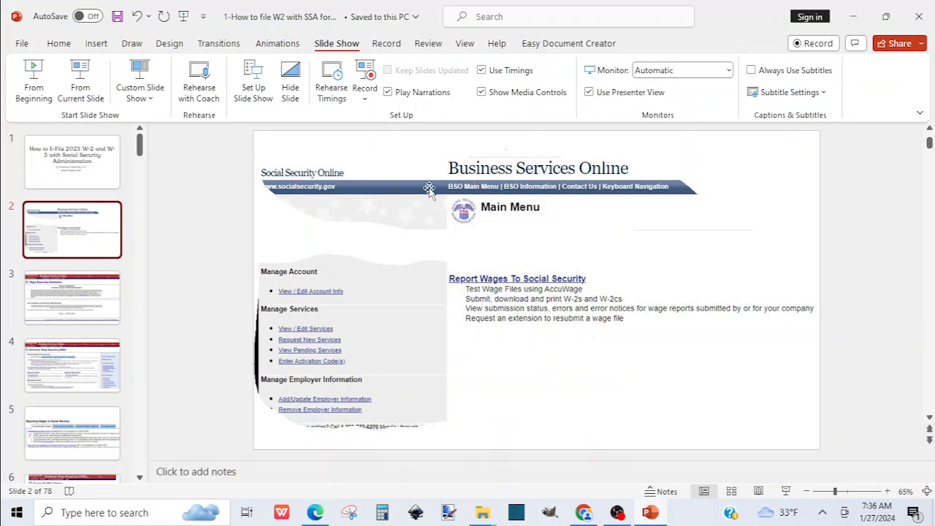
{"action": "left_click", "coordinate": [79, 80]}
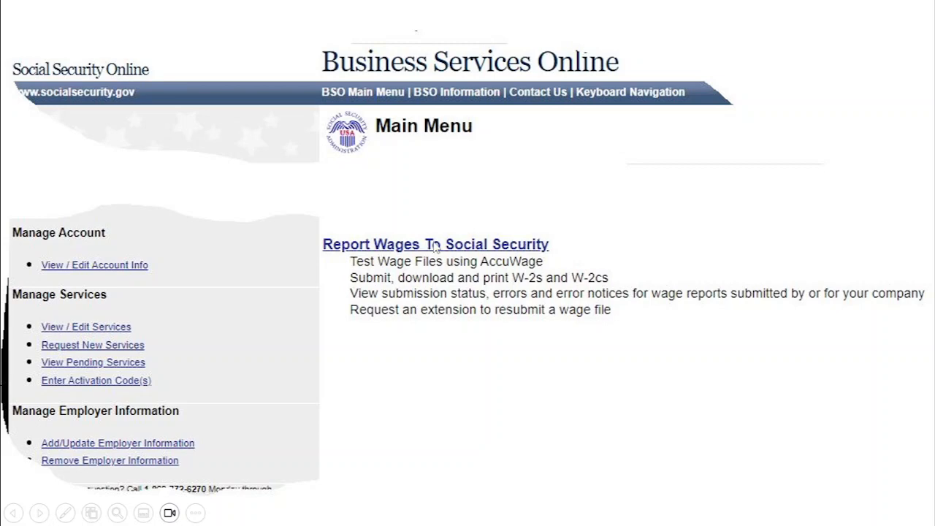
{"action": "left_click", "coordinate": [487, 245]}
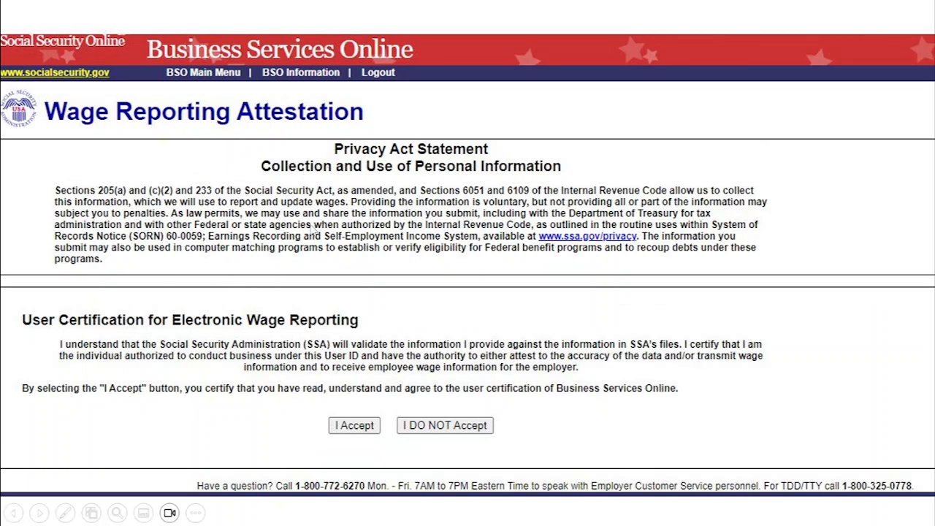
{"action": "left_click", "coordinate": [354, 425]}
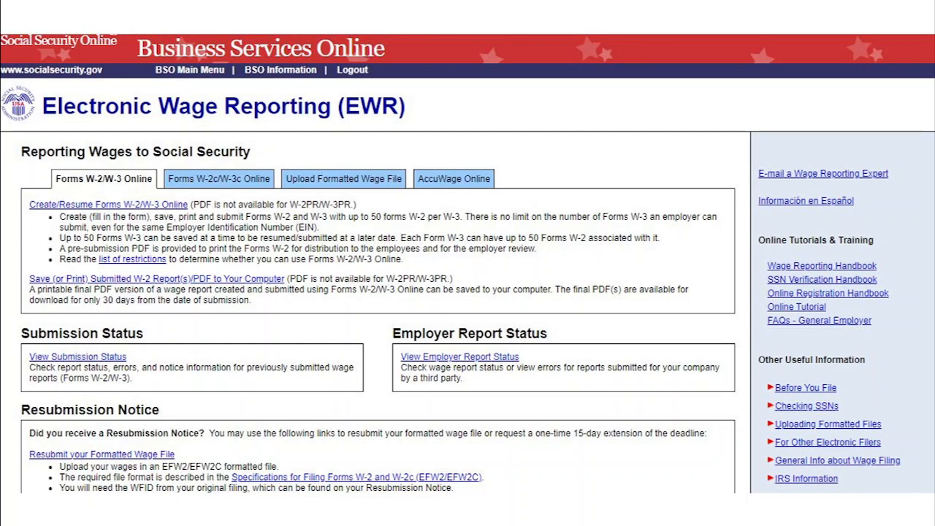
{"action": "key", "text": "Right"}
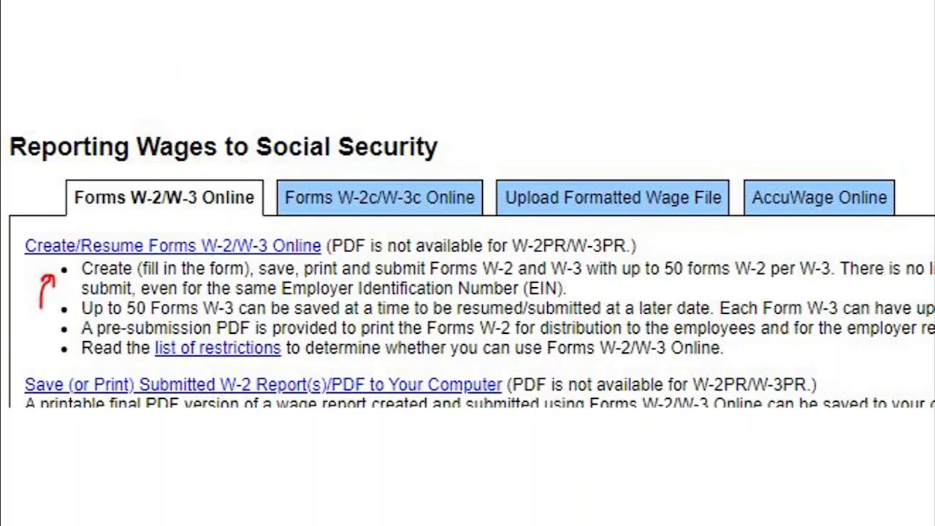
- Advance the presentation past the tax year, filer and exceptions questions to the Employer Information slide
{"action": "left_click", "coordinate": [170, 244]}
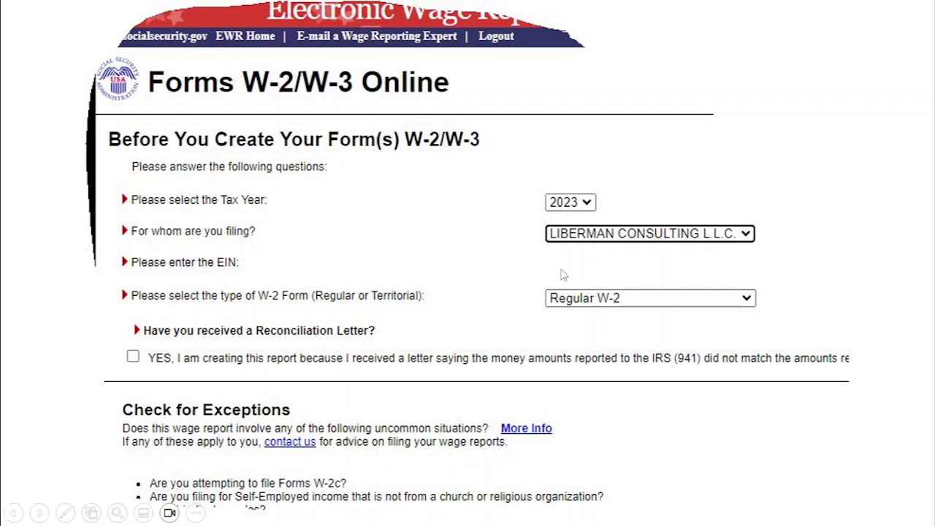
{"action": "left_click", "coordinate": [592, 309]}
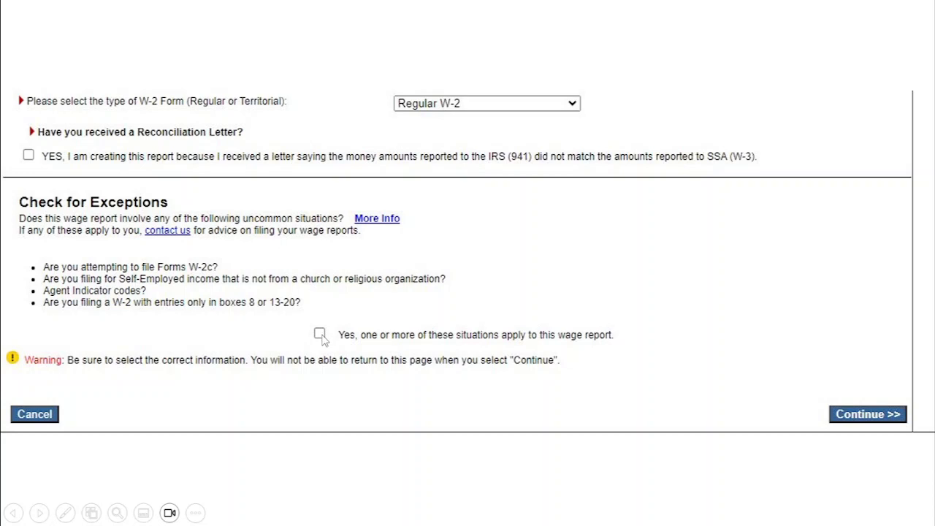
{"action": "left_click", "coordinate": [866, 414]}
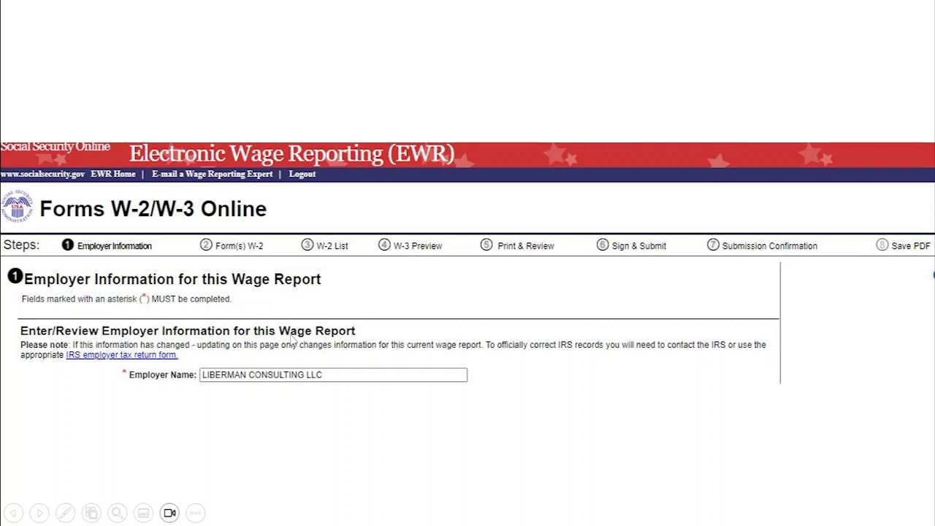
- Present the contact person, Kind of Payer and W-2 prefill slides up to the Social Security tax slide, and end the show
{"action": "left_click", "coordinate": [267, 371]}
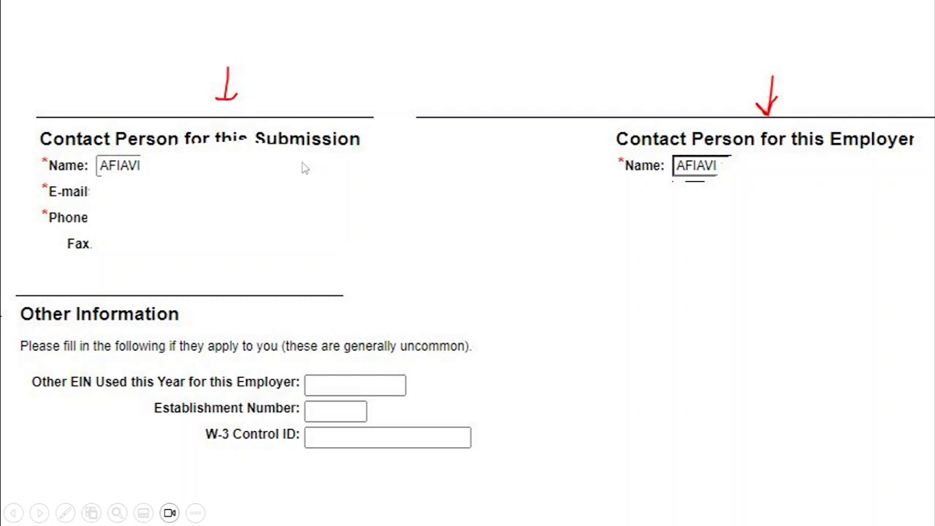
{"action": "left_click", "coordinate": [335, 275]}
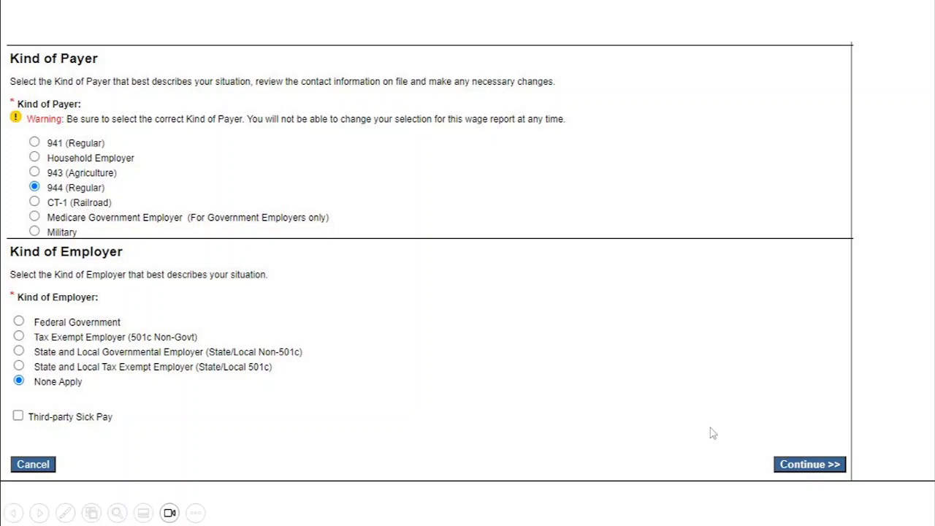
{"action": "left_click", "coordinate": [810, 466]}
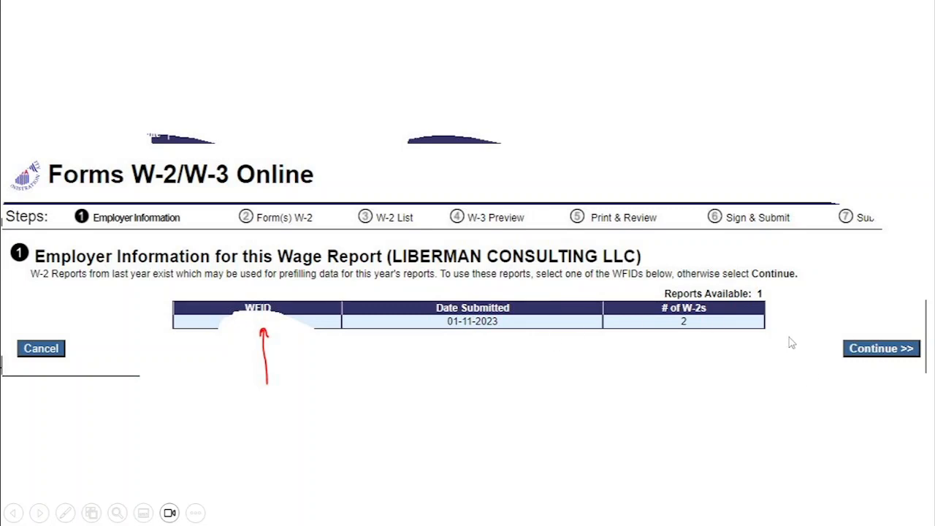
{"action": "left_click", "coordinate": [875, 350]}
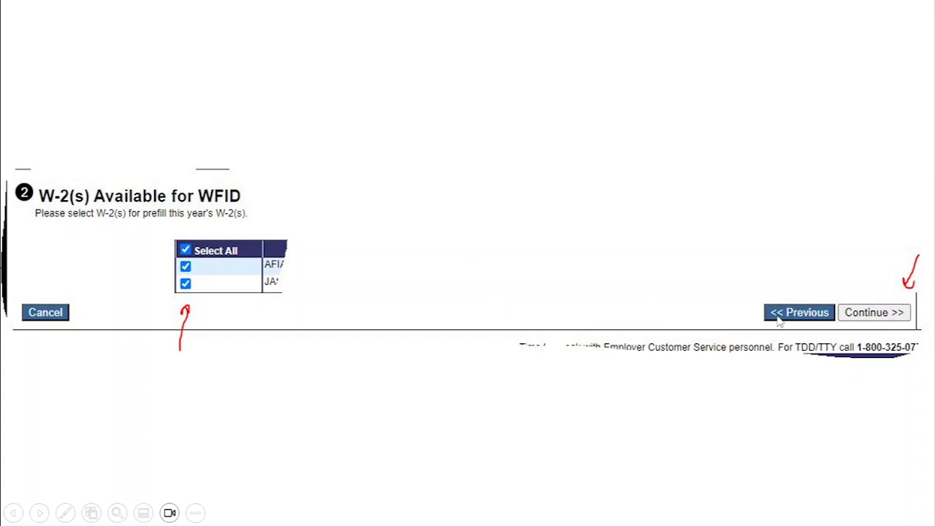
{"action": "left_click", "coordinate": [856, 314]}
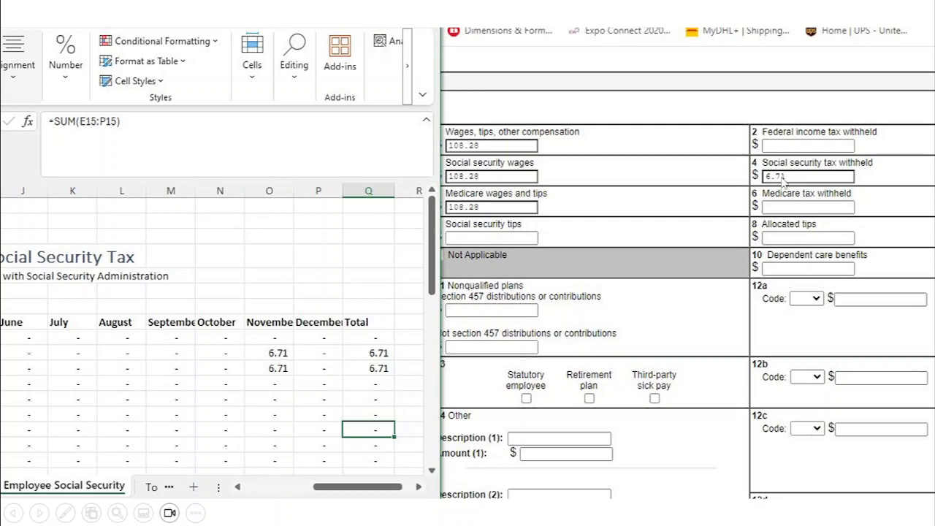
{"action": "key", "text": "Escape"}
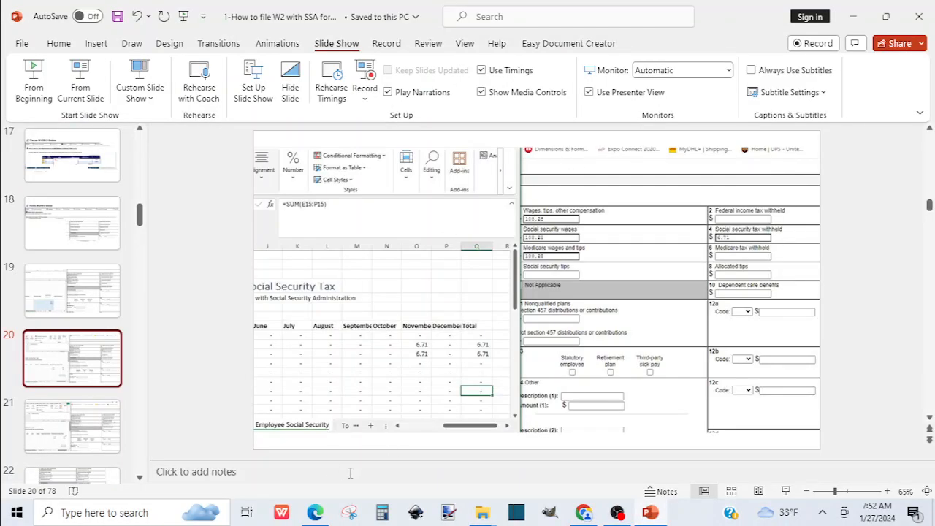
- Calculate the Social Security tax in Calculator as 108.28 × 6.2 ÷ 100
{"action": "left_click", "coordinate": [381, 513]}
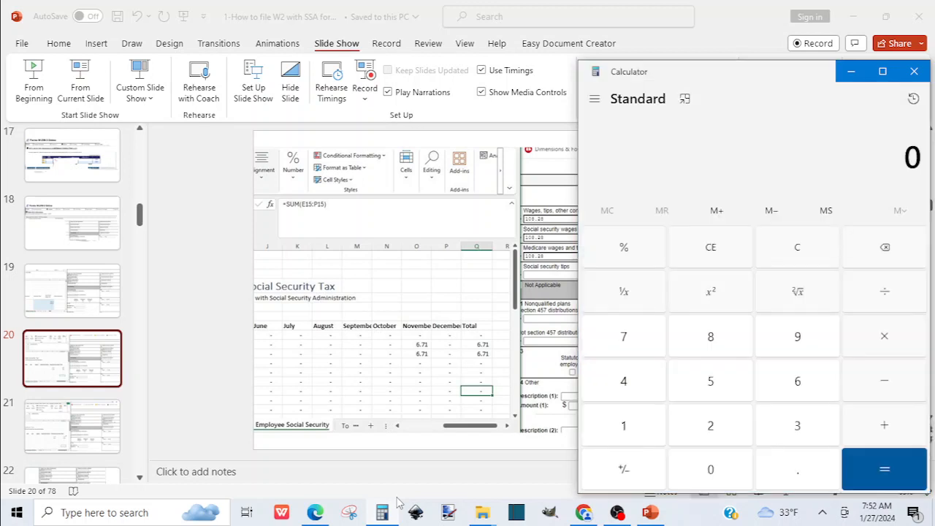
{"action": "type", "text": "108"}
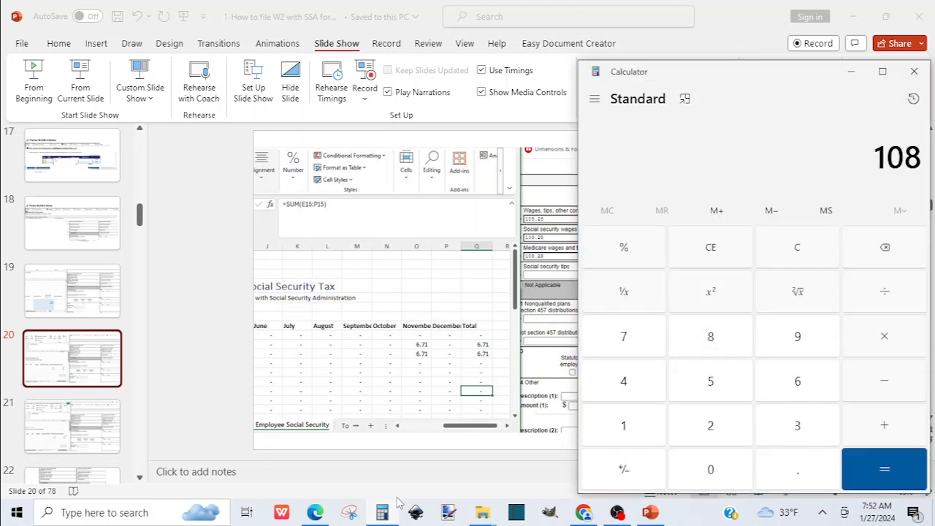
{"action": "type", "text": ".28*"}
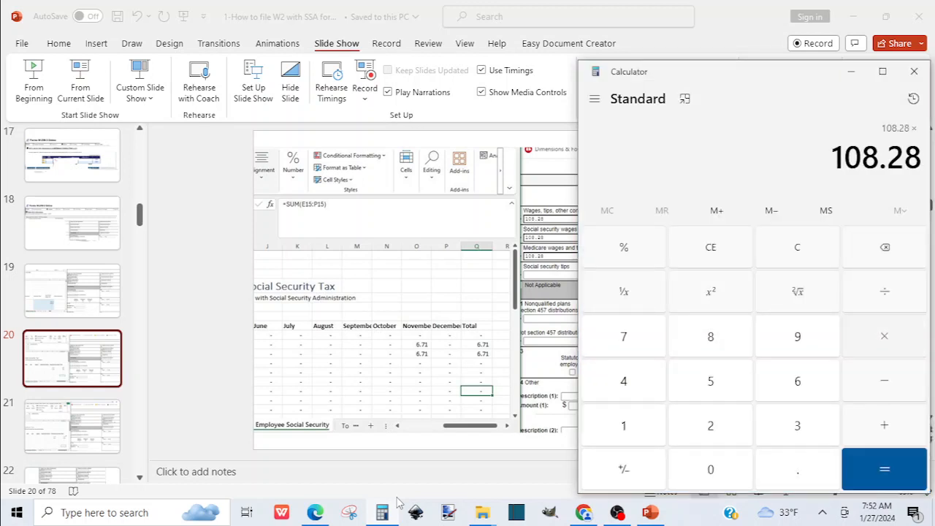
{"action": "type", "text": "6"}
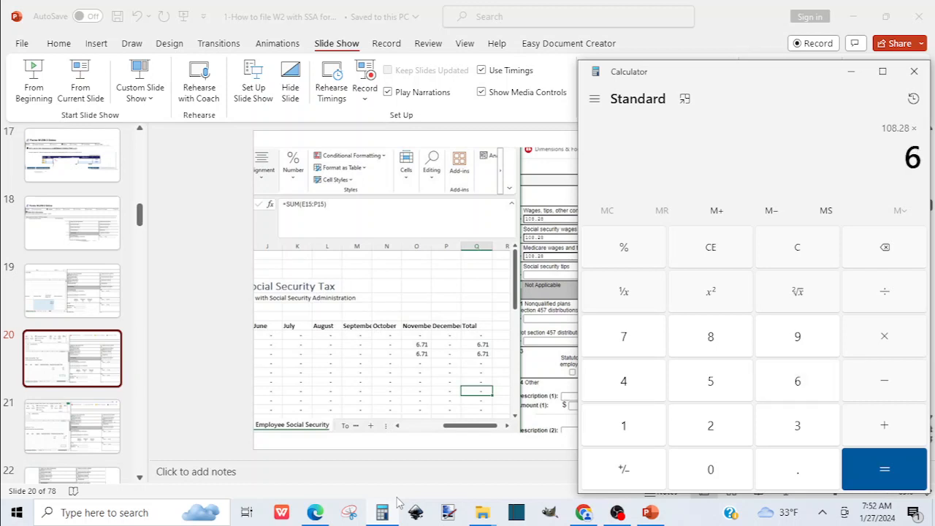
{"action": "type", "text": ".2/100"}
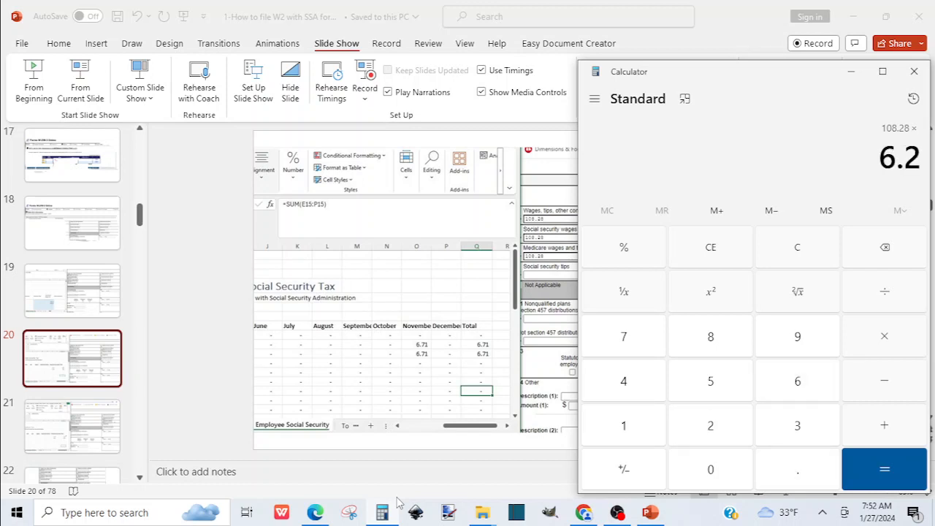
{"action": "key", "text": "Return"}
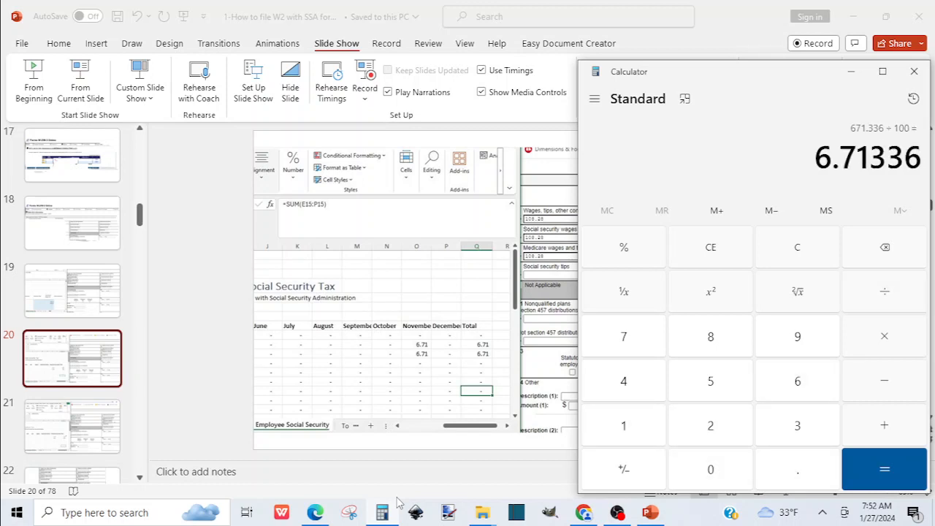
- Return to PowerPoint, resume the presentation from slide 20, advance to the Medicare tax slide and end the show
{"action": "left_click", "coordinate": [490, 363]}
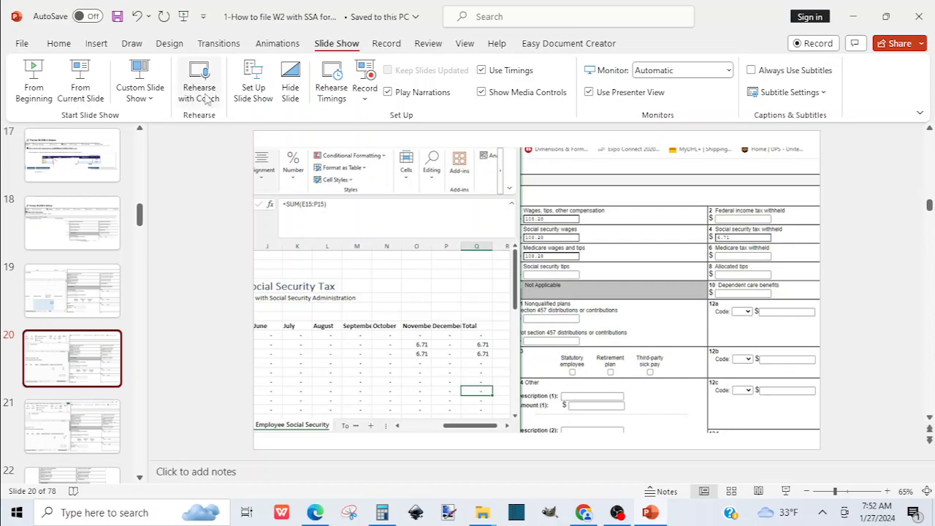
{"action": "left_click", "coordinate": [71, 91]}
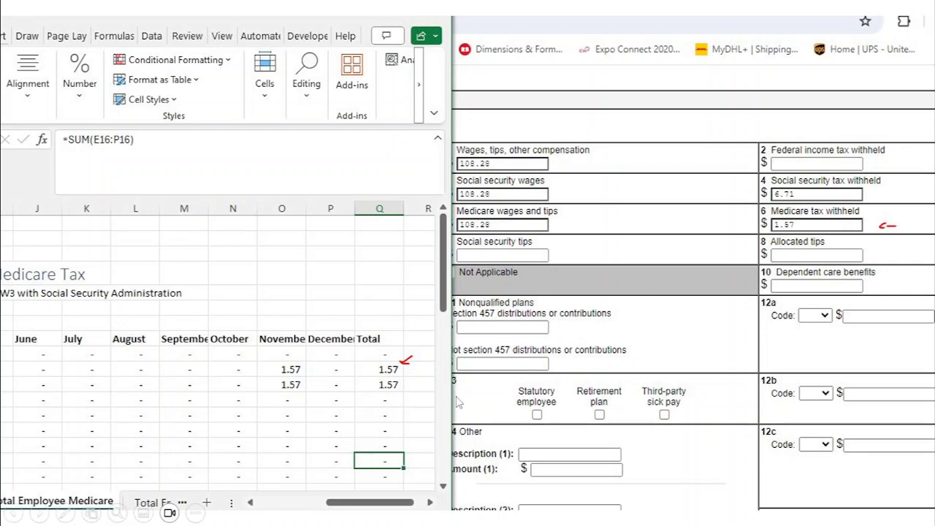
{"action": "key", "text": "Escape"}
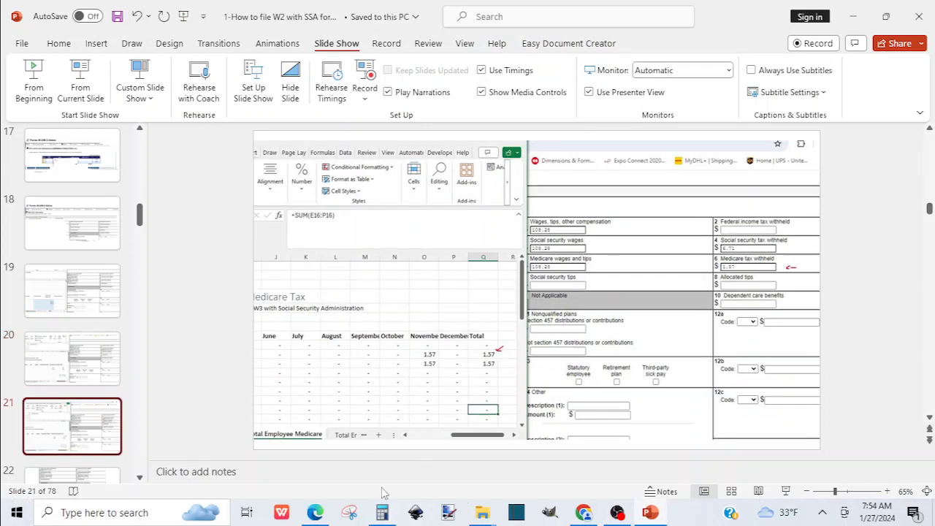
- Switch to the 2023 Forms W-2 and W-3 instructions PDF in Microsoft Edge and go to page 1
{"action": "left_click", "coordinate": [314, 514]}
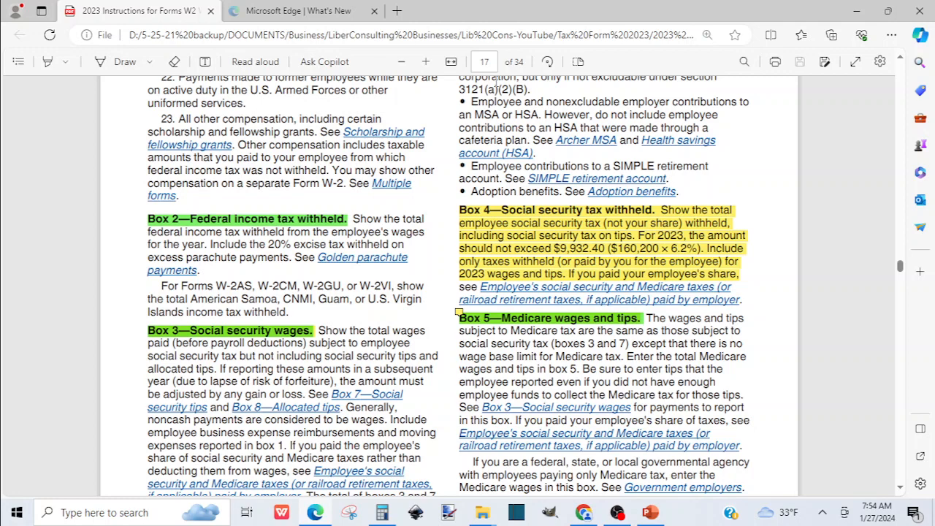
{"action": "left_click", "coordinate": [484, 62]}
{"action": "type", "text": "1"}
{"action": "key", "text": "Return"}
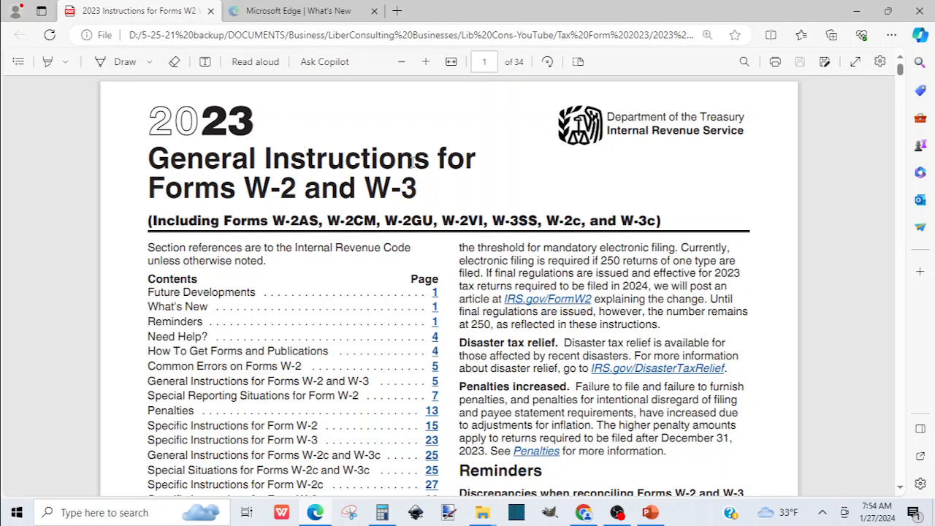
- Review the Box 4 and Box 5 instructions on page 17, and return to the PowerPoint presentation
{"action": "left_click", "coordinate": [492, 64]}
{"action": "type", "text": "17"}
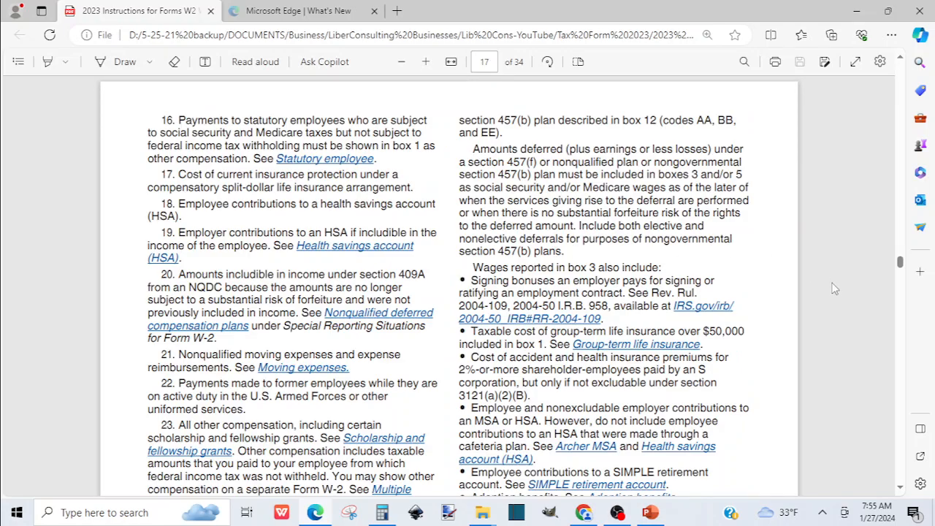
{"action": "scroll", "coordinate": [903, 489], "scroll_direction": "down", "scroll_amount": 5}
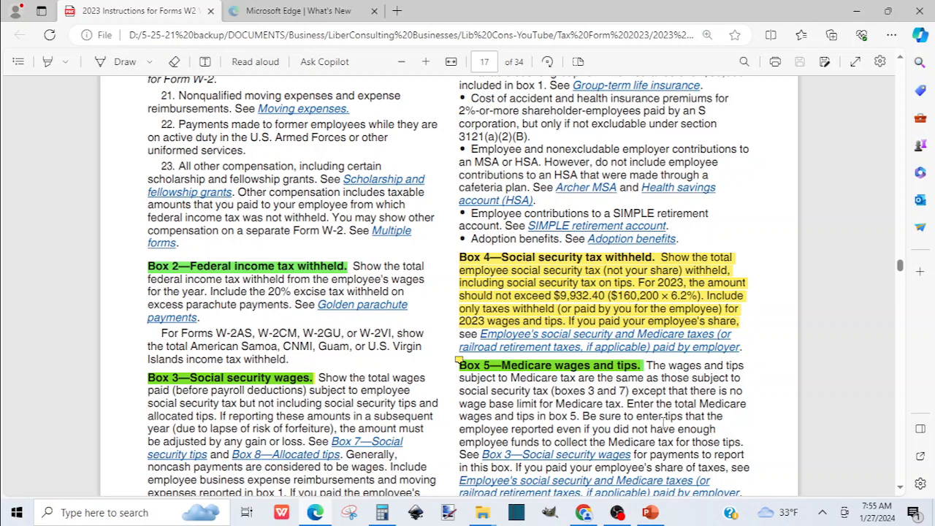
{"action": "left_click", "coordinate": [651, 513]}
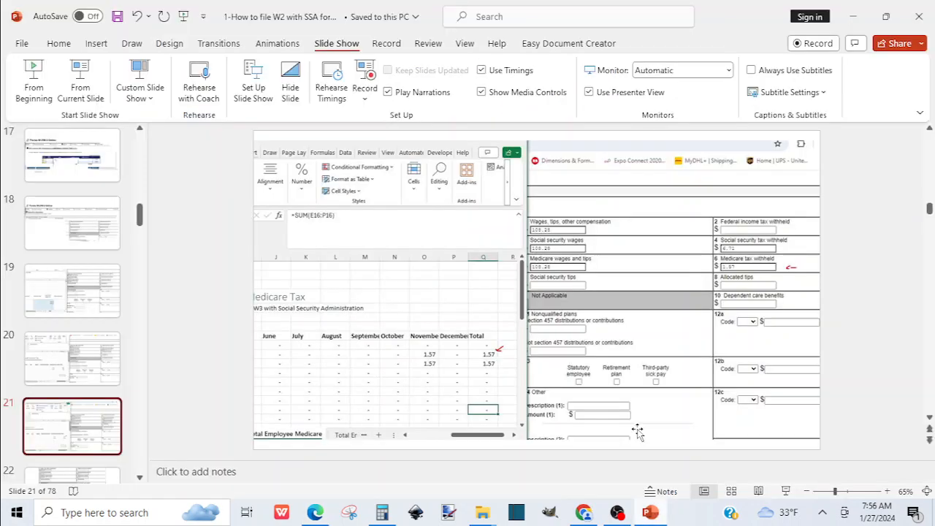
- Resume the presentation from slide 21 and advance past the boxes 15–20 and save-option slides to the second W-2 entry slide
{"action": "left_click", "coordinate": [88, 101]}
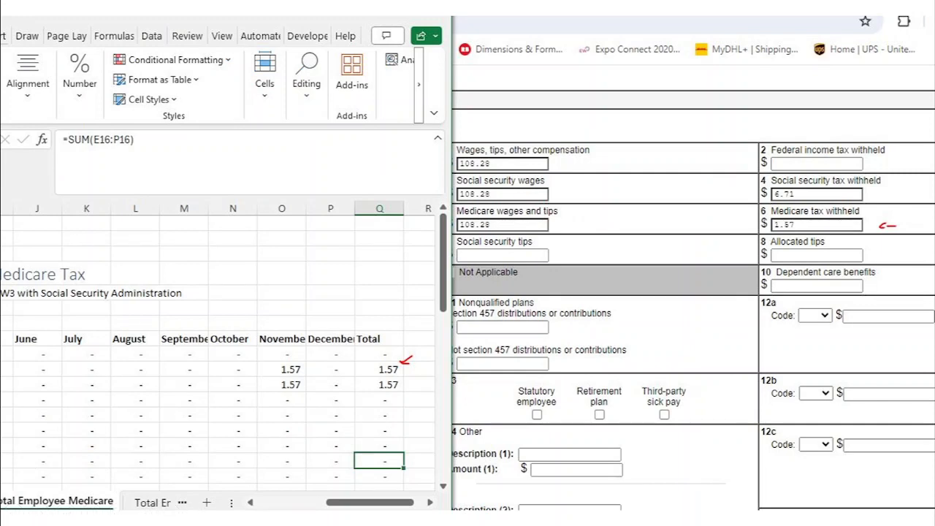
{"action": "key", "text": "Right"}
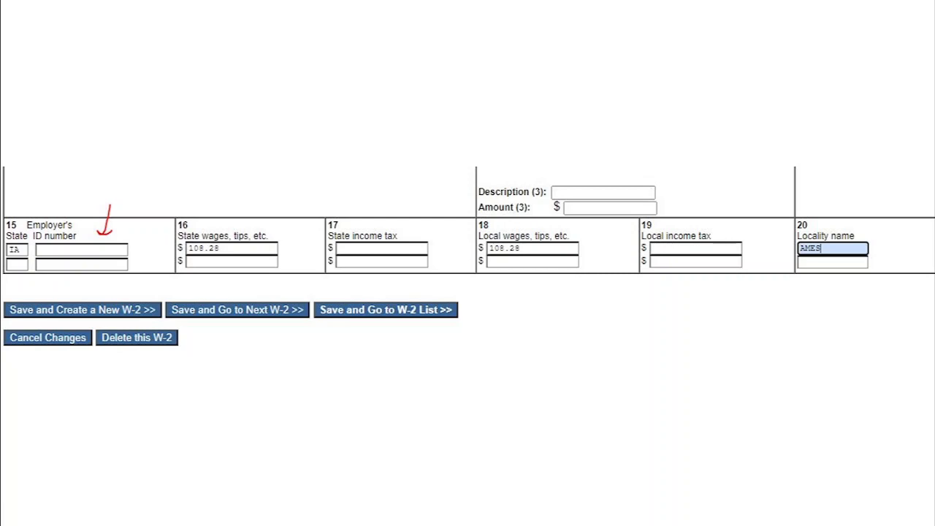
{"action": "left_click", "coordinate": [409, 329]}
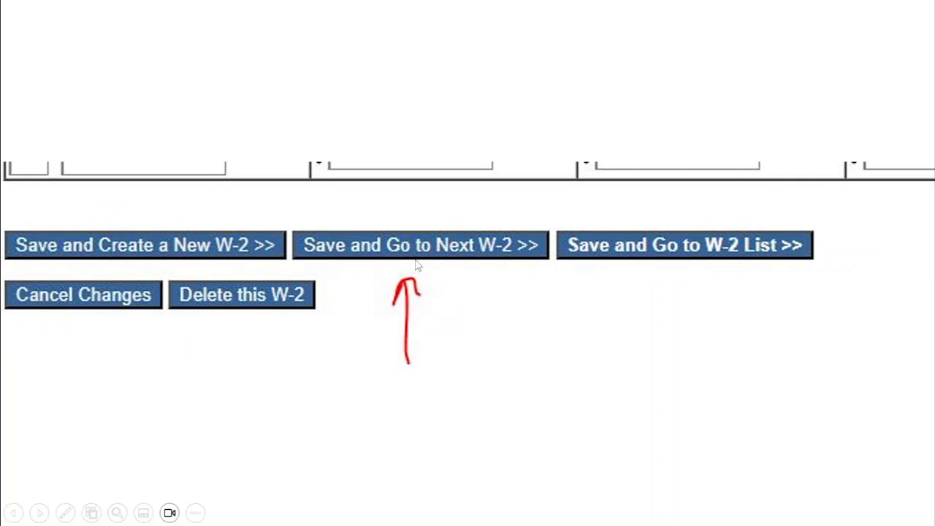
{"action": "left_click", "coordinate": [460, 249]}
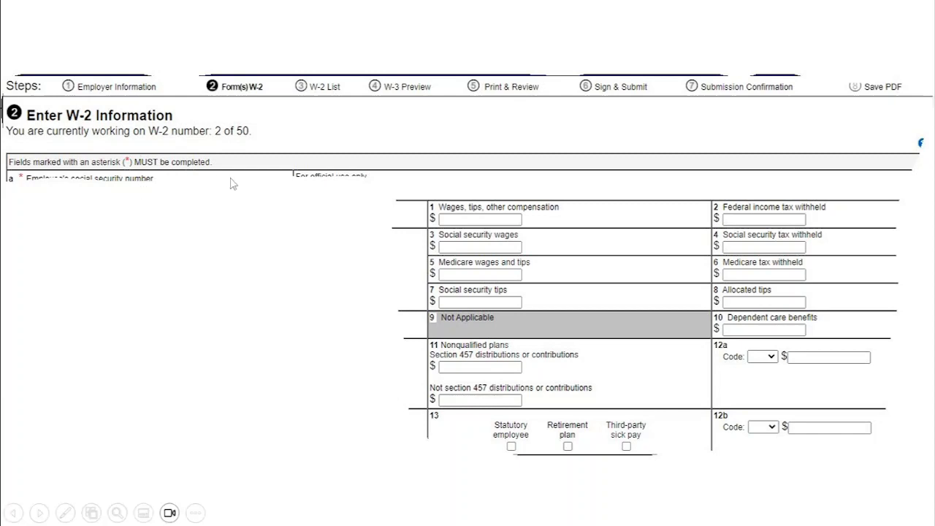
- Advance through the second employee's W-2 wage and tax slides to the W-2 List for this Submission slide
{"action": "left_click", "coordinate": [277, 196]}
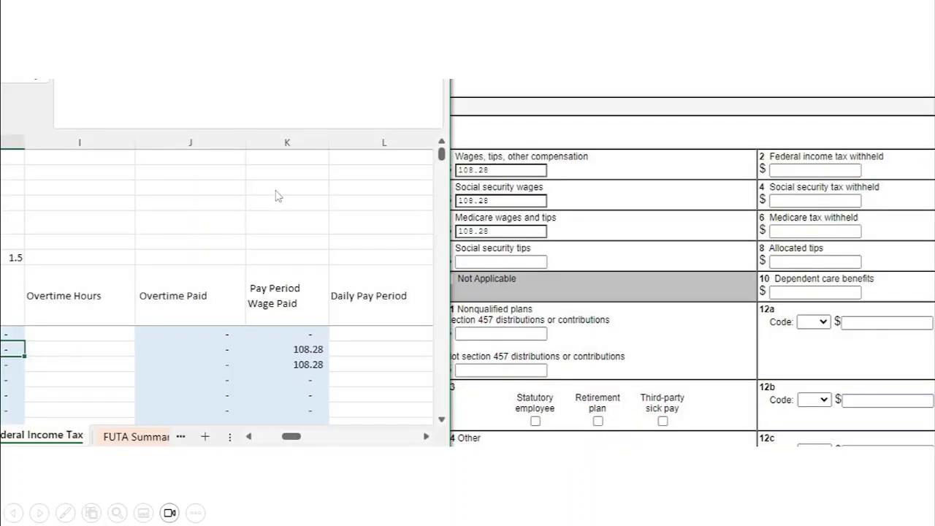
{"action": "left_click", "coordinate": [477, 237]}
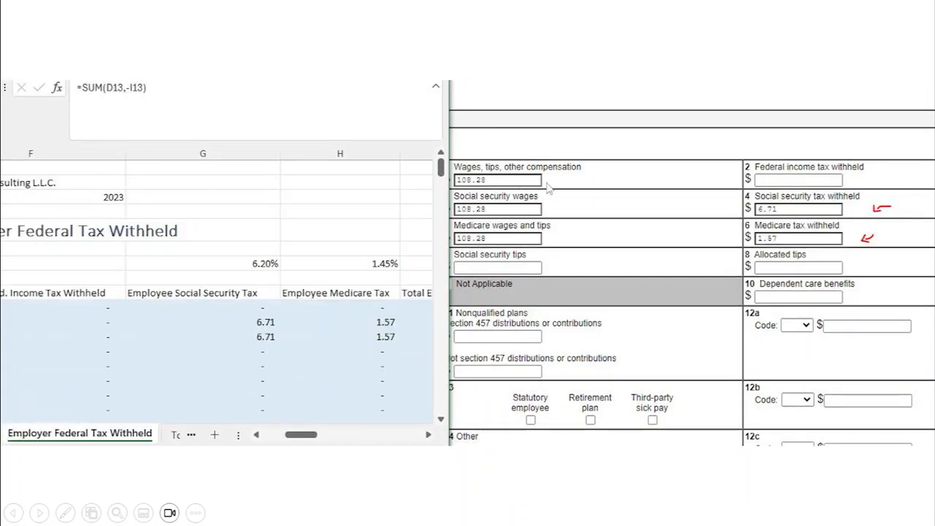
{"action": "left_click", "coordinate": [780, 248]}
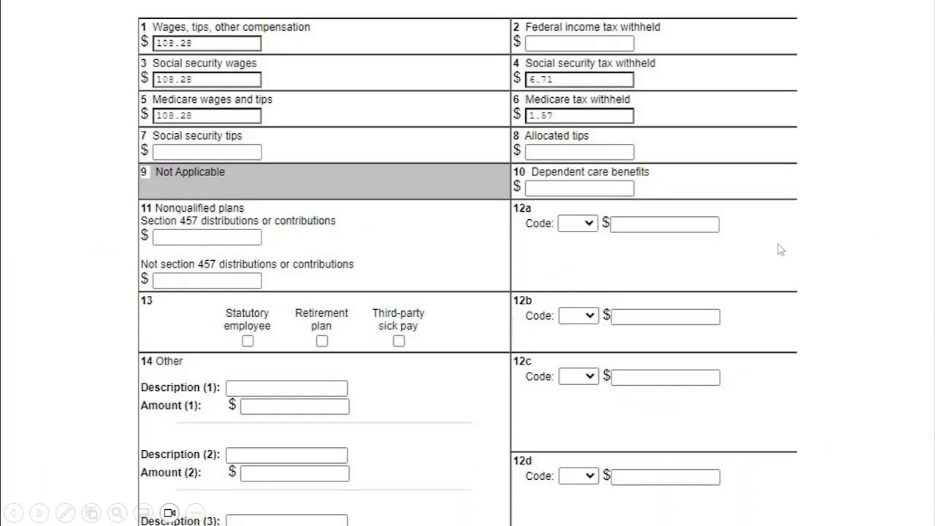
{"action": "left_click", "coordinate": [677, 296]}
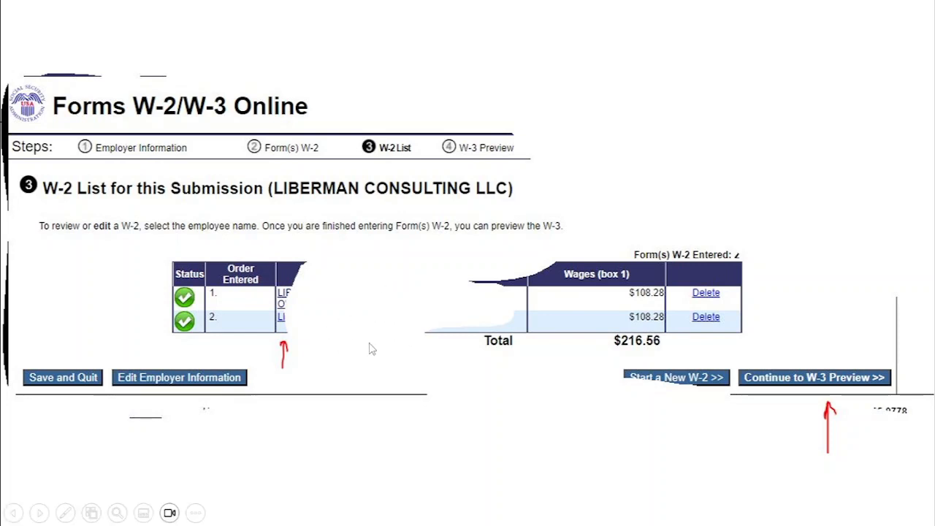
- Advance through the W-2 review and Form 944 reconciliation slides to the W-3 Preview slide, and end the show
{"action": "left_click", "coordinate": [804, 382]}
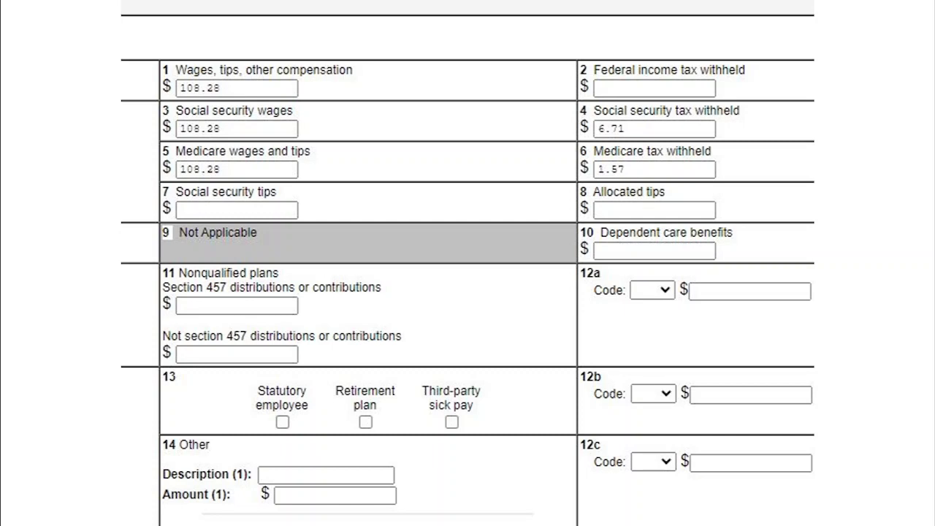
{"action": "key", "text": "Right"}
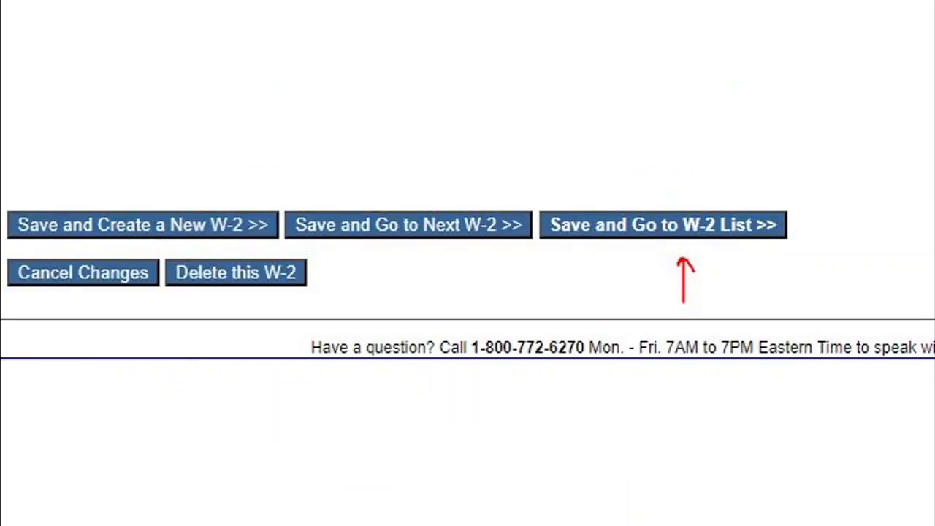
{"action": "left_click", "coordinate": [634, 243]}
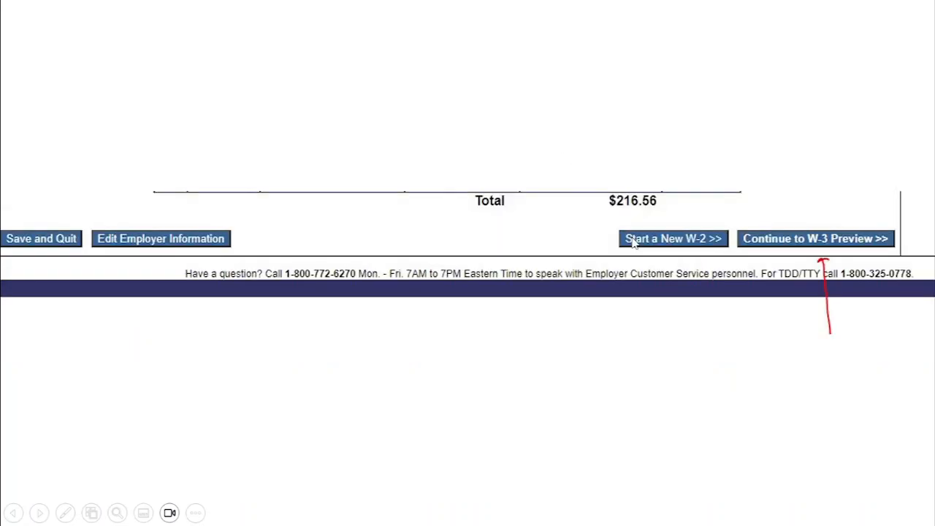
{"action": "left_click", "coordinate": [755, 246]}
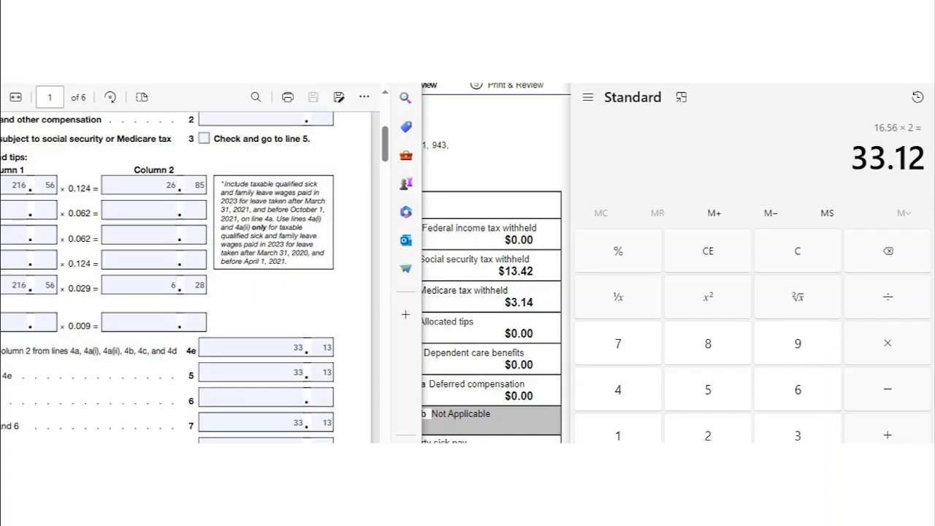
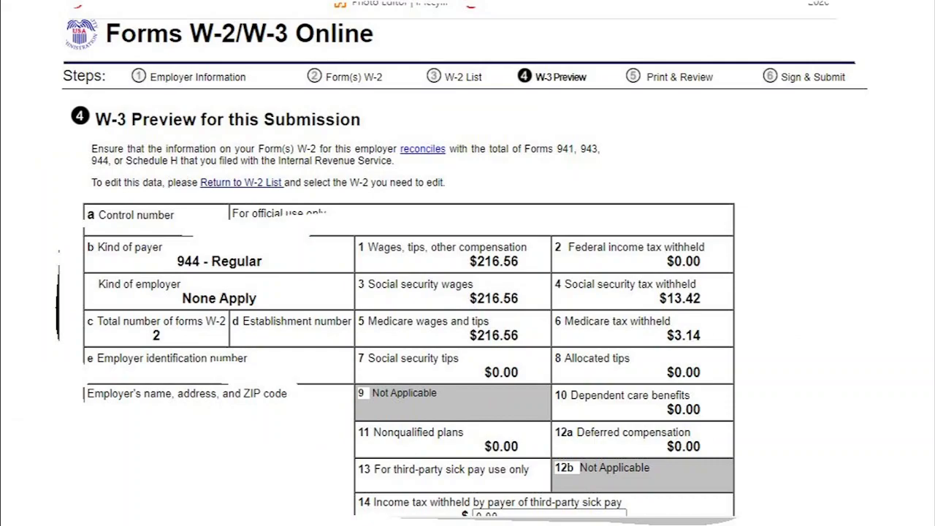
{"action": "key", "text": "Escape"}
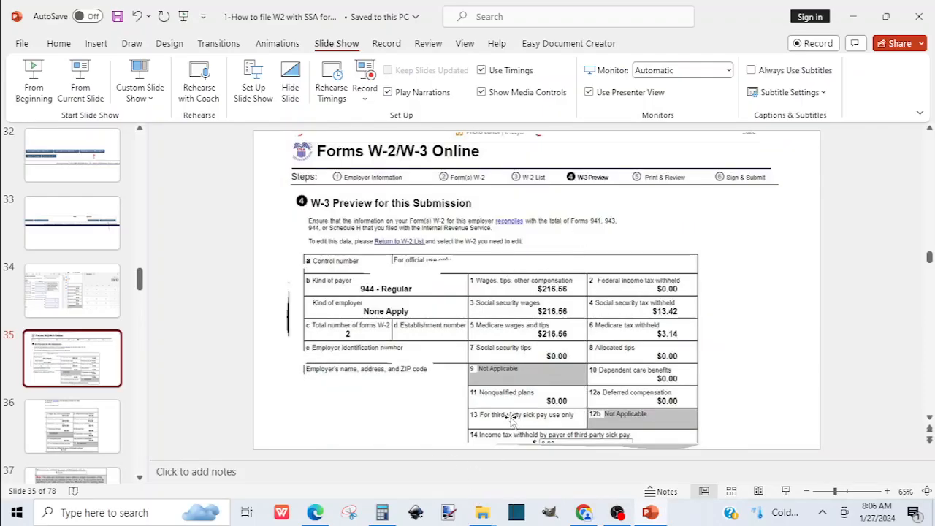
- Open the Form 944 reconciliation slide 34 and divide the Social Security tax in Calculator as 26.85 ÷ 2
{"action": "left_click", "coordinate": [101, 288]}
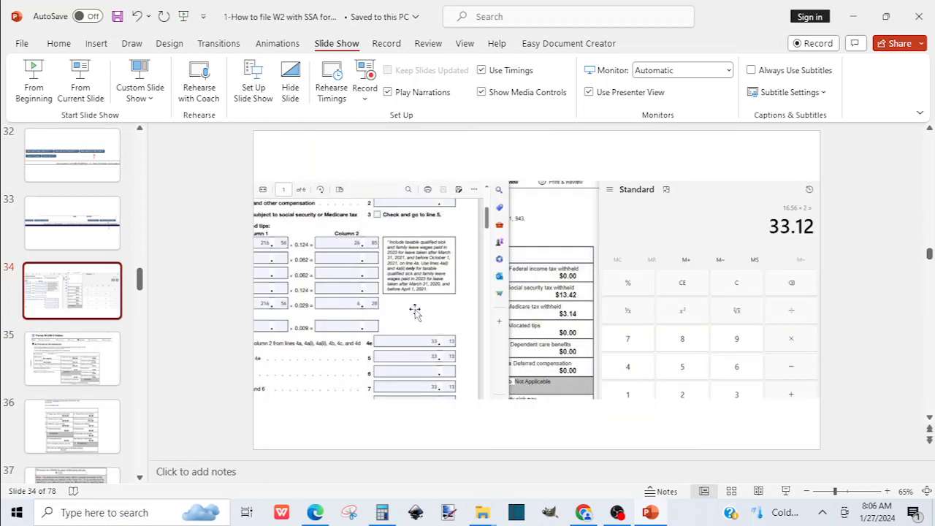
{"action": "left_click", "coordinate": [844, 491]}
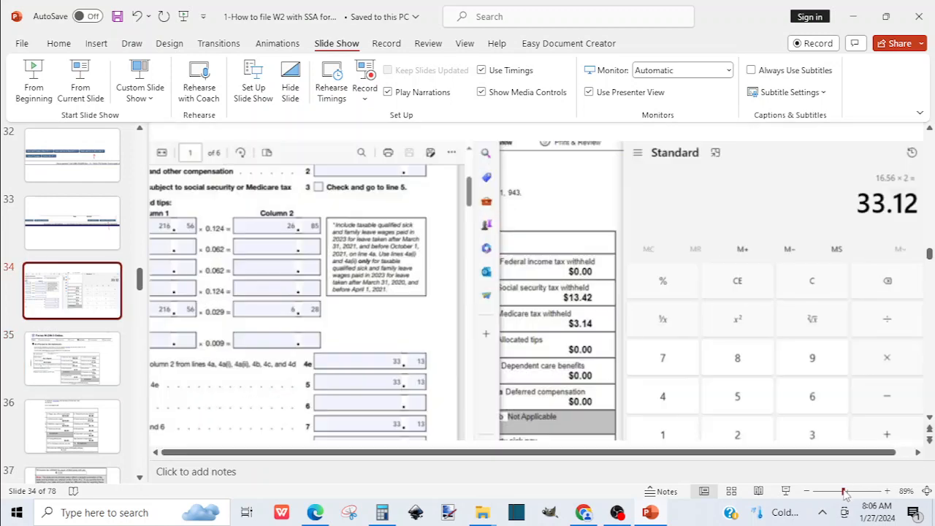
{"action": "left_click", "coordinate": [382, 513]}
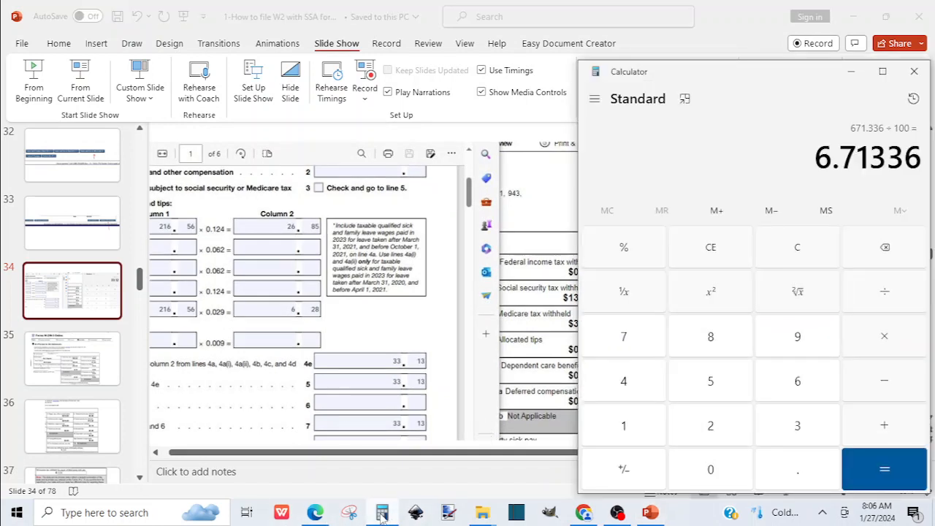
{"action": "type", "text": "26"}
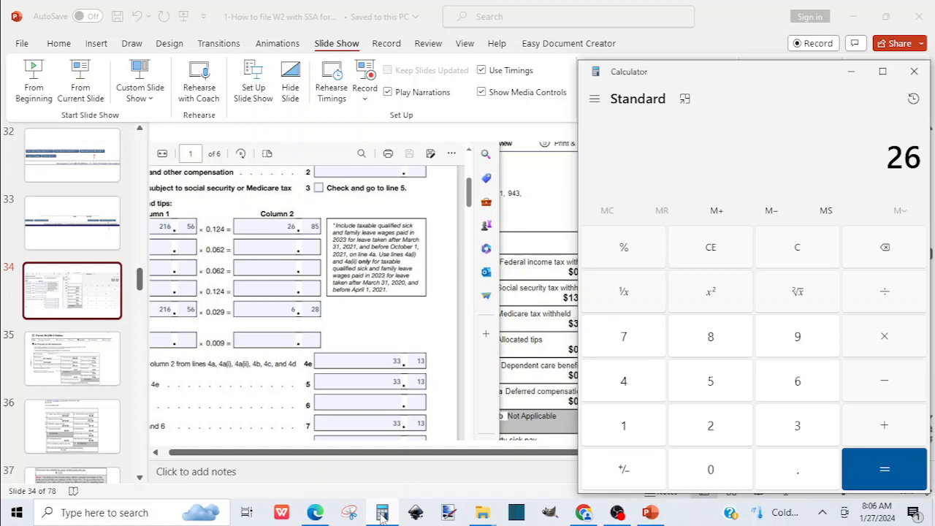
{"action": "type", "text": ".85 ÷ "}
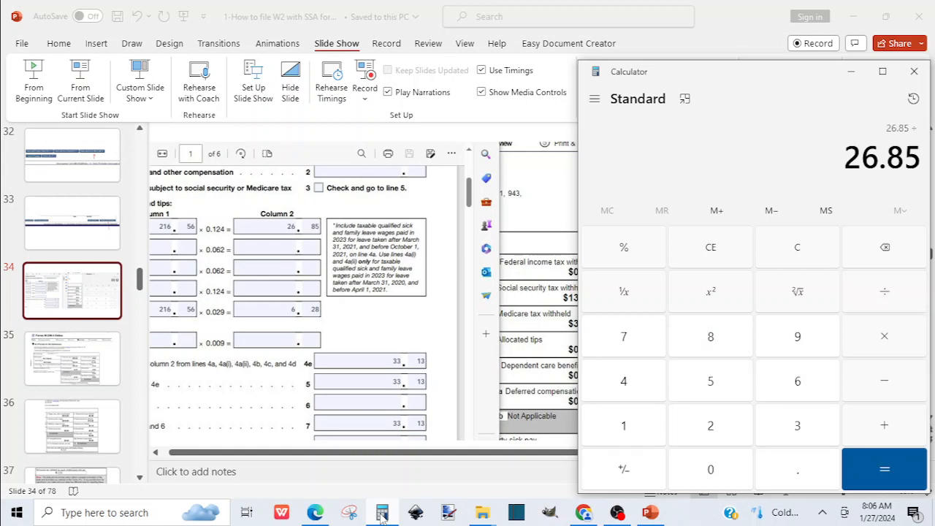
{"action": "type", "text": "2"}
{"action": "key", "text": "Return"}
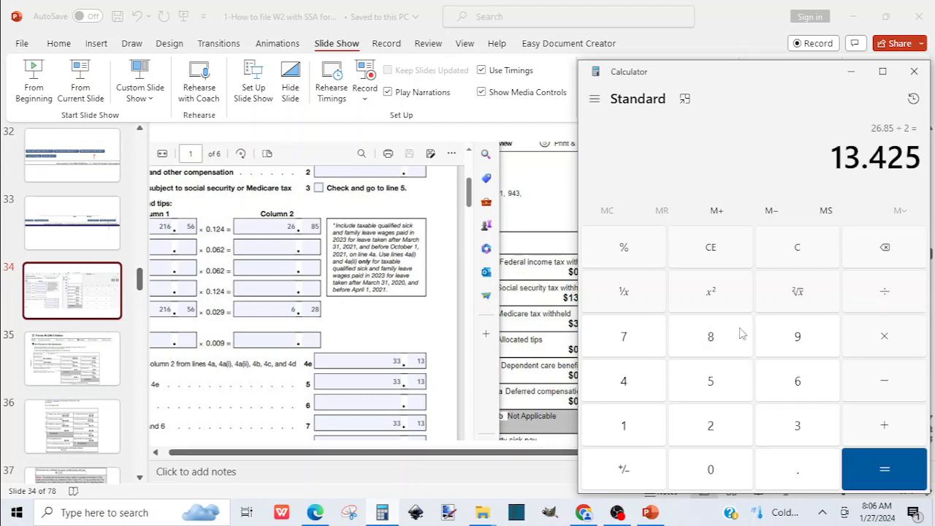
- Compare the Social Security figure with the W-3 on the slide, and divide the Medicare tax in Calculator as 6.28 ÷ 2
{"action": "left_click", "coordinate": [553, 338]}
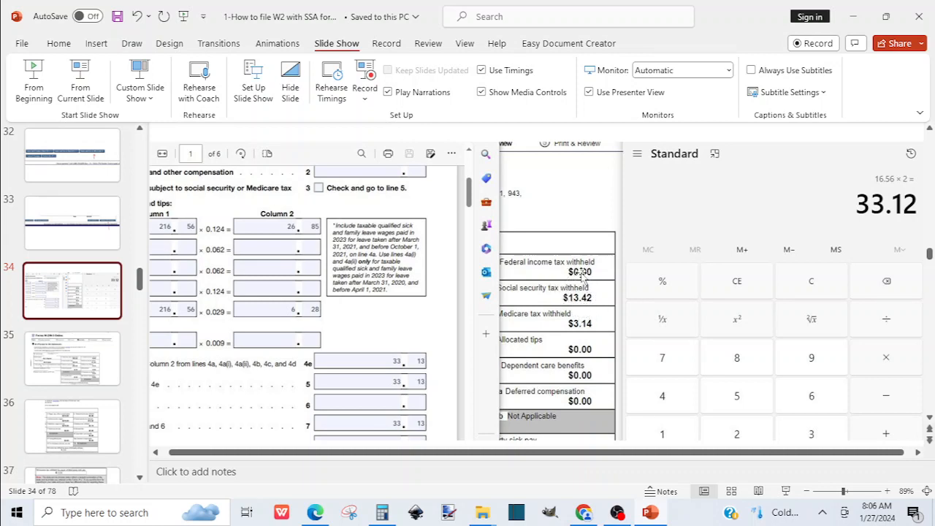
{"action": "left_click", "coordinate": [382, 512]}
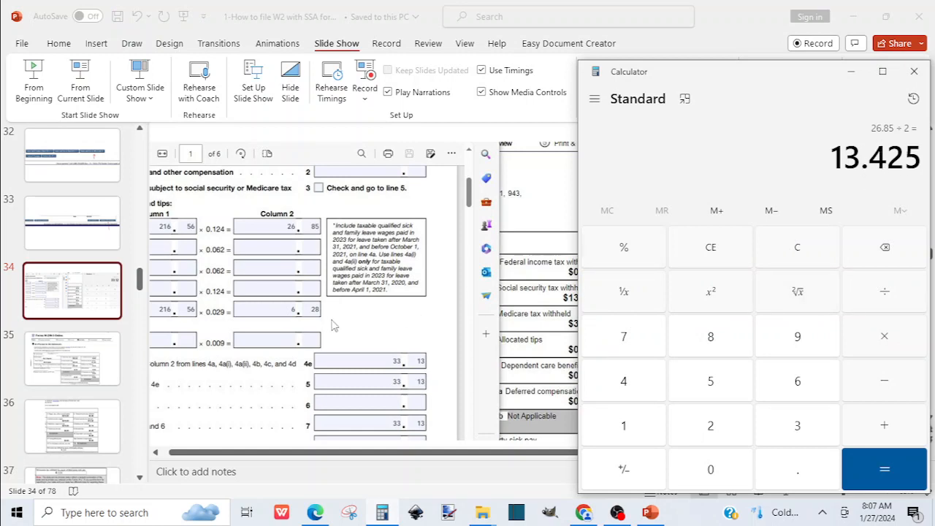
{"action": "type", "text": "6.28 ÷ "}
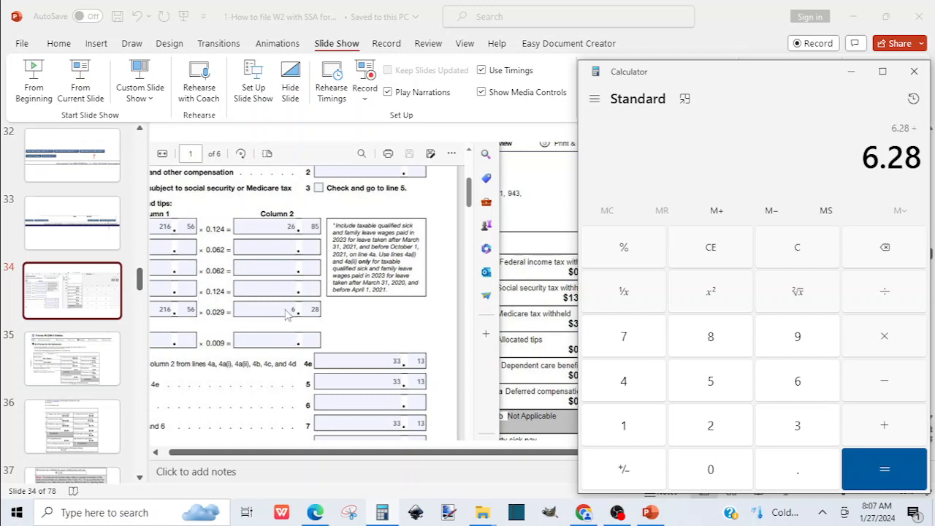
{"action": "type", "text": "2"}
{"action": "key", "text": "Return"}
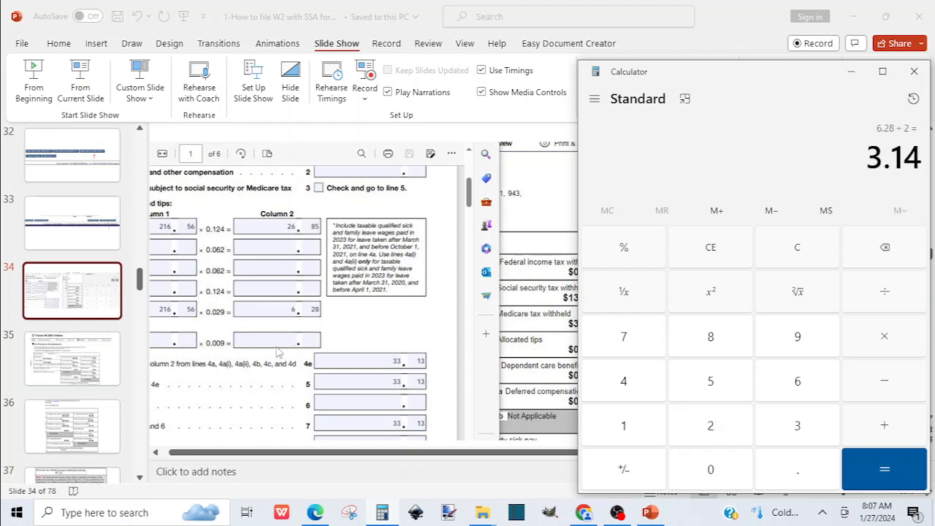
- Return to PowerPoint, resume the presentation from slide 35, advance to the W-3 state and local totals slide and end the show
{"action": "left_click", "coordinate": [543, 356]}
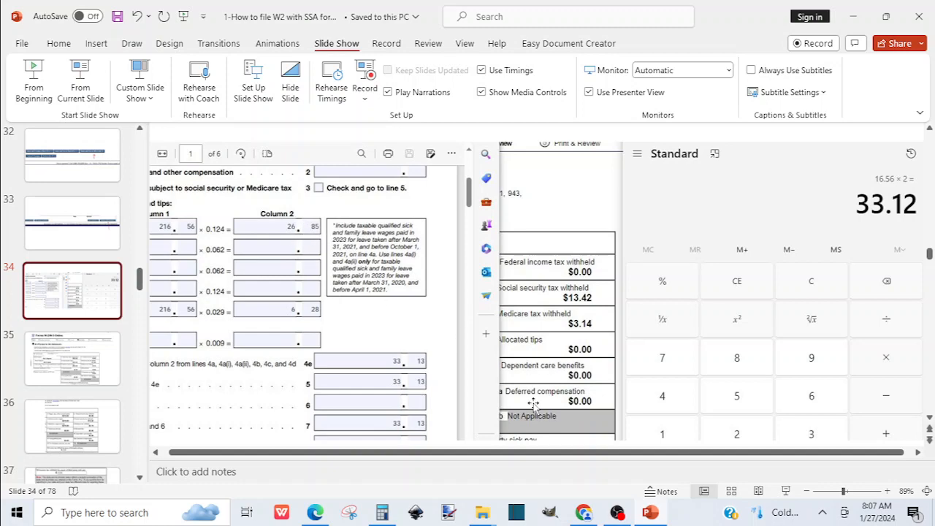
{"action": "left_click", "coordinate": [89, 372]}
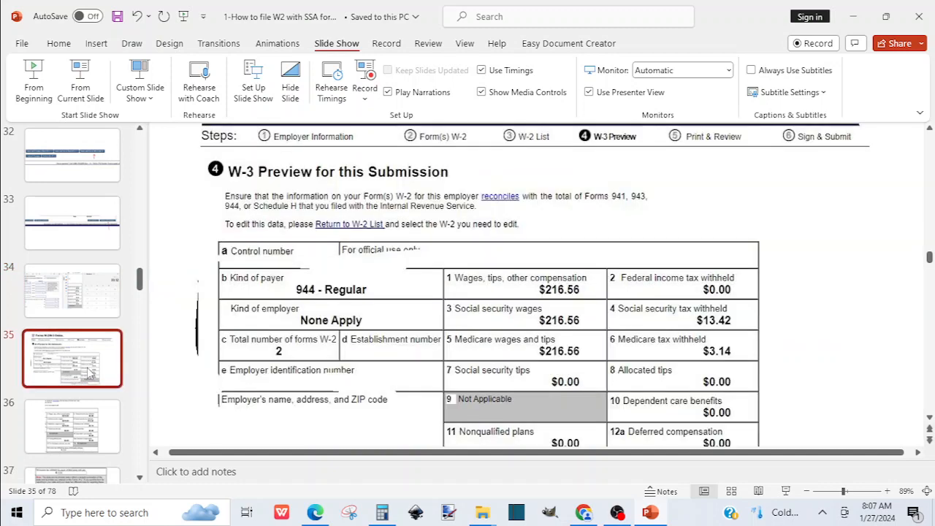
{"action": "left_click", "coordinate": [81, 98]}
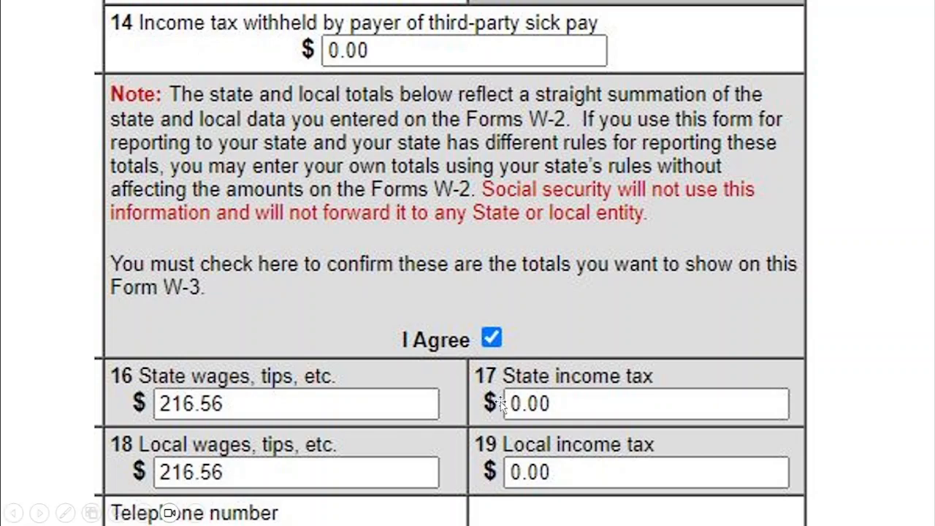
{"action": "key", "text": "Escape"}
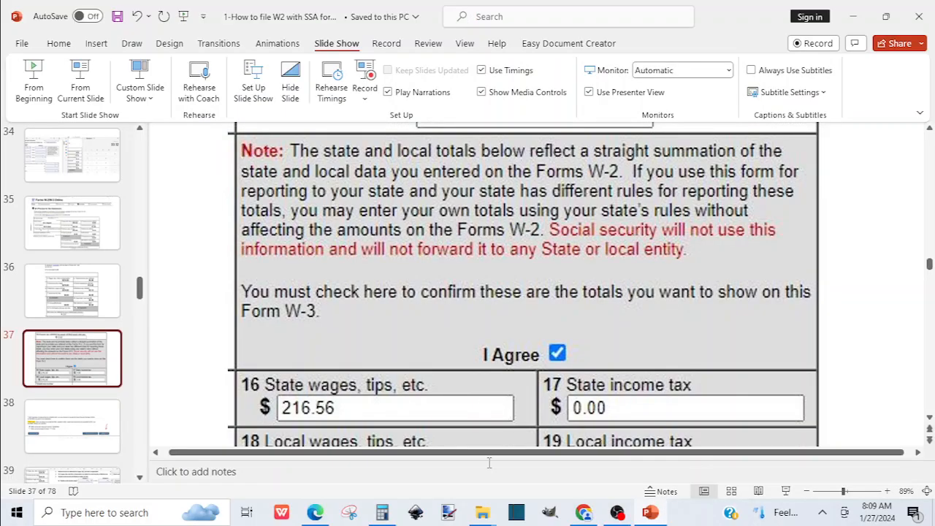
- Switch to the W-2 and W-3 instructions PDF in Microsoft Edge and review the Box 6 Medicare tax withheld section starting on page 17
{"action": "left_click", "coordinate": [315, 513]}
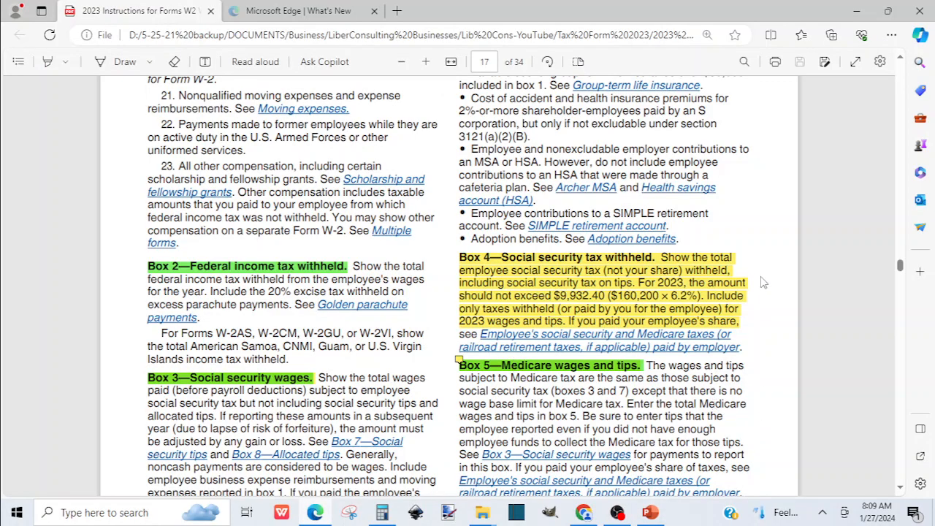
{"action": "scroll", "coordinate": [899, 487], "scroll_direction": "down", "scroll_amount": 1}
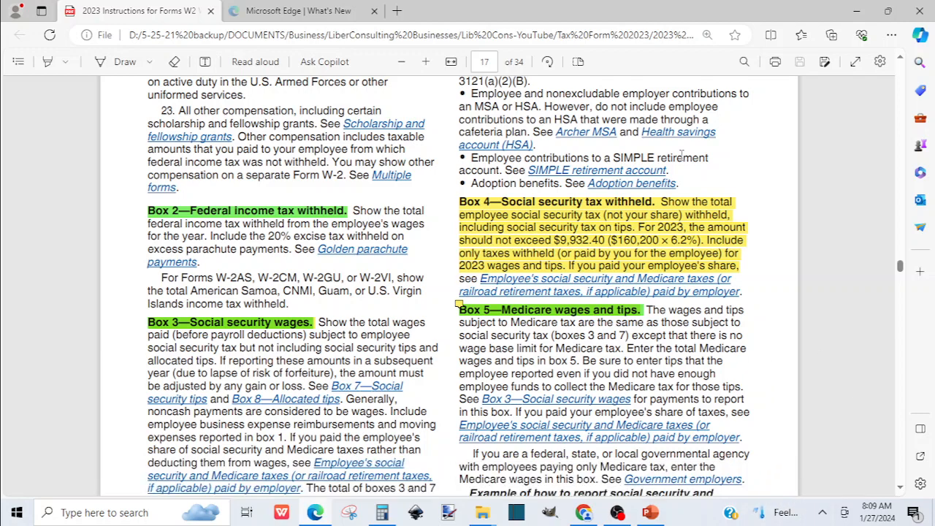
{"action": "left_click", "coordinate": [426, 64]}
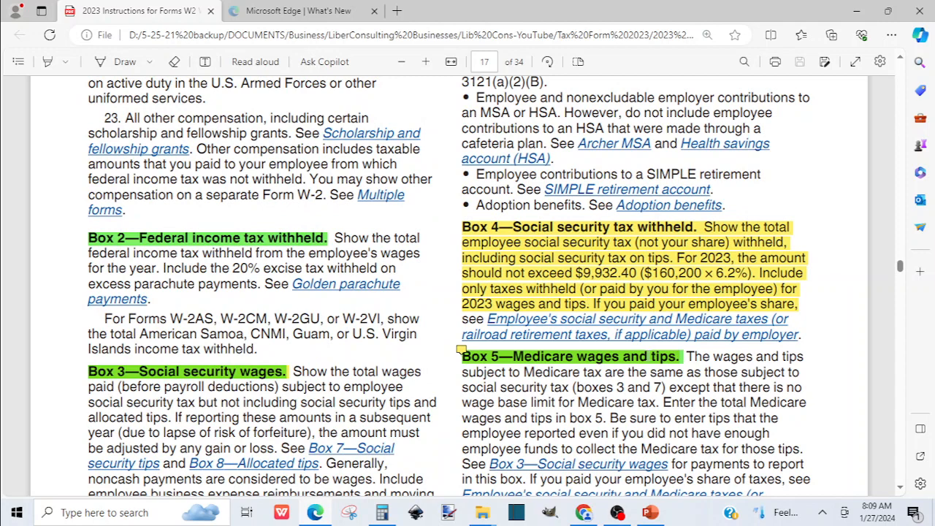
{"action": "left_click", "coordinate": [900, 488]}
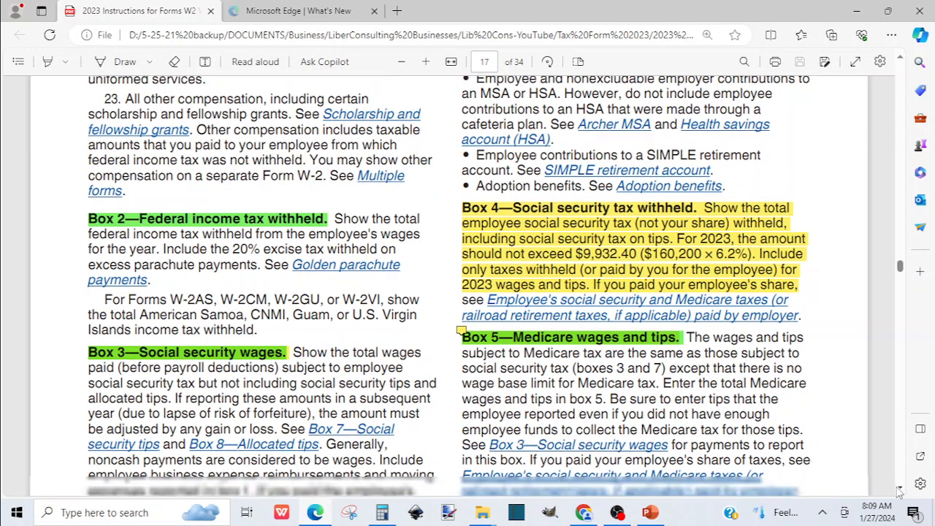
{"action": "left_click", "coordinate": [900, 488]}
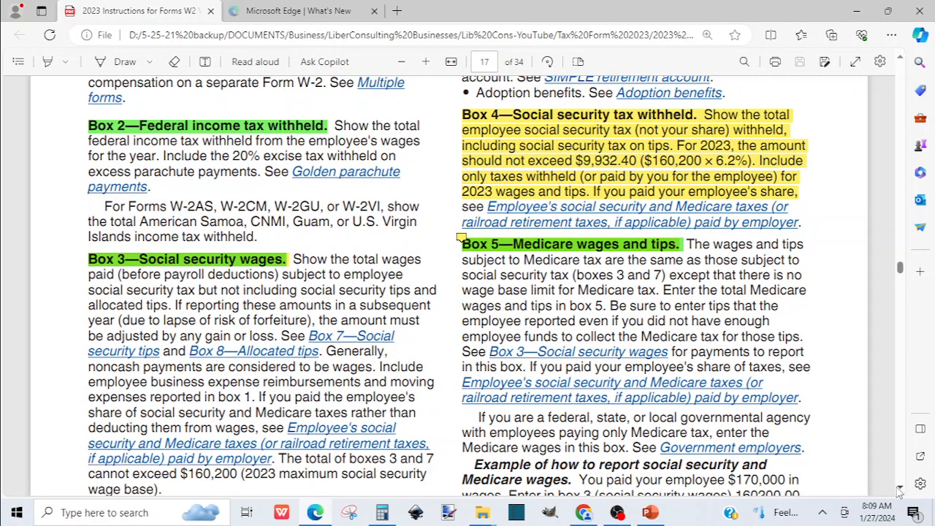
{"action": "left_click", "coordinate": [899, 488]}
{"action": "left_click", "coordinate": [899, 488]}
{"action": "left_click", "coordinate": [899, 488]}
{"action": "left_click", "coordinate": [899, 488]}
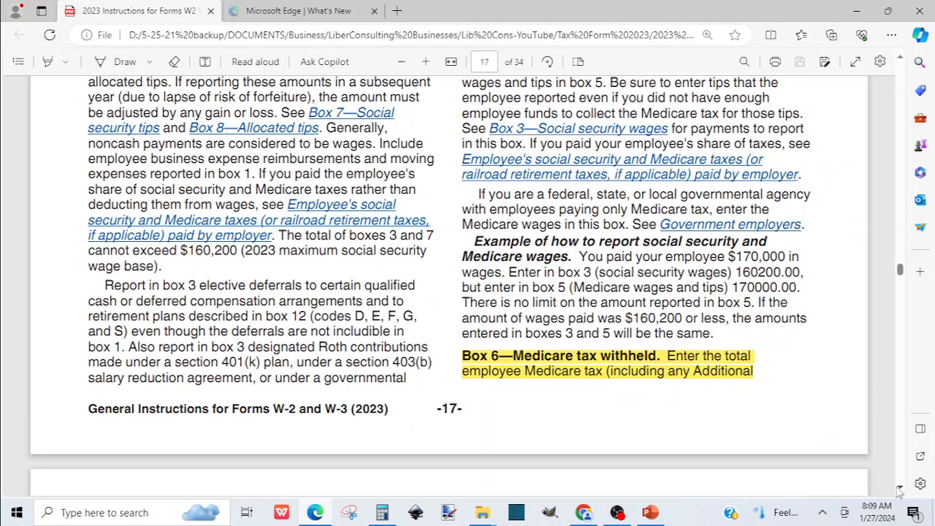
{"action": "left_click", "coordinate": [900, 488]}
{"action": "left_click", "coordinate": [900, 488]}
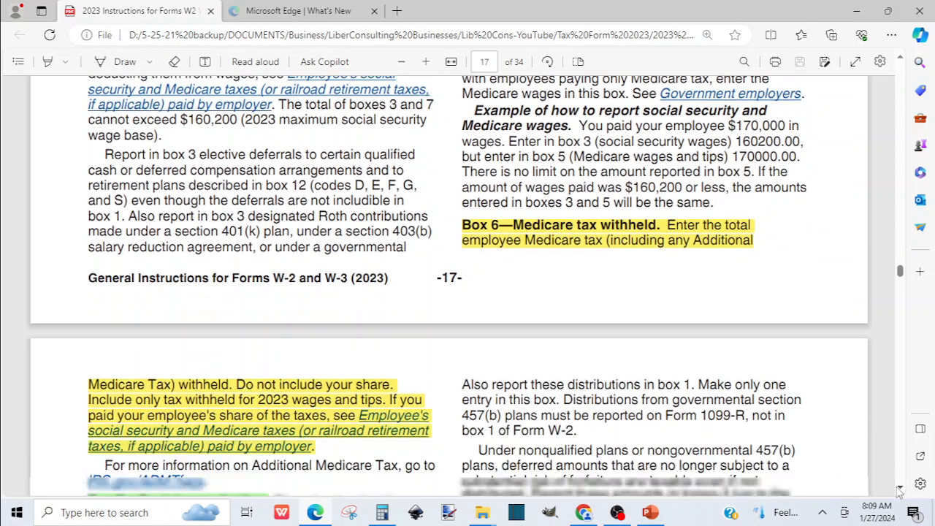
- Review the instructions for Box 7 social security tips through Box 11 nonqualified plans on page 18 of the PDF
{"action": "left_click", "coordinate": [899, 488]}
{"action": "left_click", "coordinate": [900, 488]}
{"action": "left_click", "coordinate": [900, 488]}
{"action": "left_click", "coordinate": [899, 488]}
{"action": "left_click", "coordinate": [899, 488]}
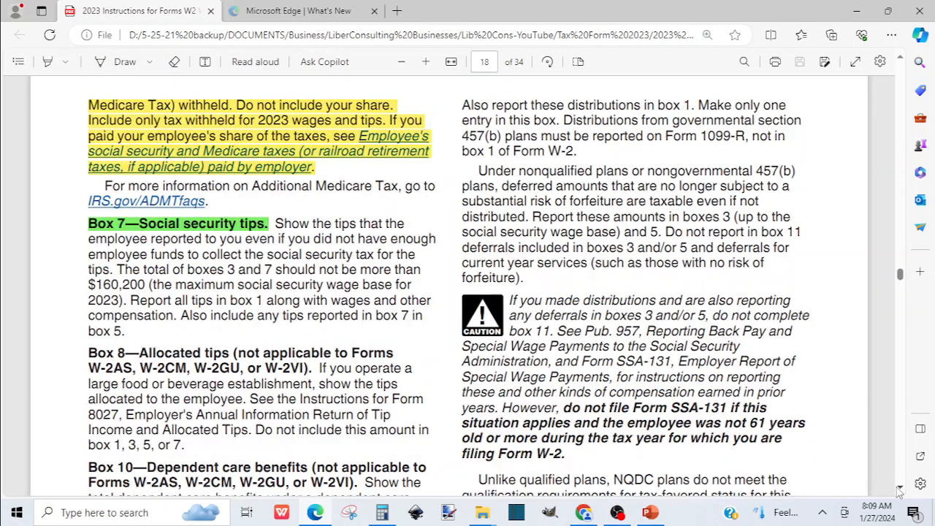
{"action": "left_click", "coordinate": [900, 488]}
{"action": "left_click", "coordinate": [900, 488]}
{"action": "left_click", "coordinate": [900, 488]}
{"action": "left_click", "coordinate": [900, 488]}
{"action": "left_click", "coordinate": [900, 488]}
{"action": "left_click", "coordinate": [900, 488]}
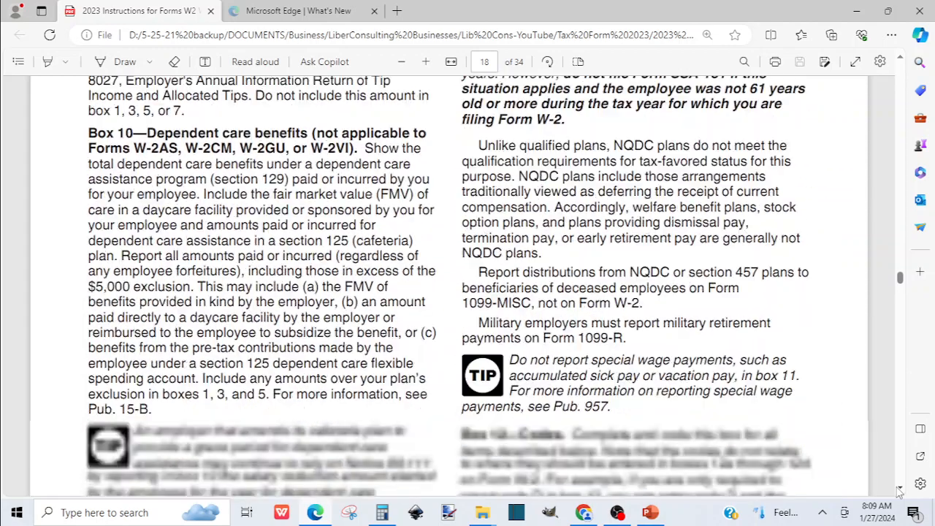
{"action": "left_click", "coordinate": [900, 488]}
{"action": "left_click", "coordinate": [899, 488]}
{"action": "left_click", "coordinate": [899, 488]}
{"action": "left_click", "coordinate": [900, 488]}
{"action": "left_click", "coordinate": [899, 488]}
{"action": "left_click", "coordinate": [900, 488]}
{"action": "left_click", "coordinate": [899, 488]}
{"action": "left_click", "coordinate": [899, 488]}
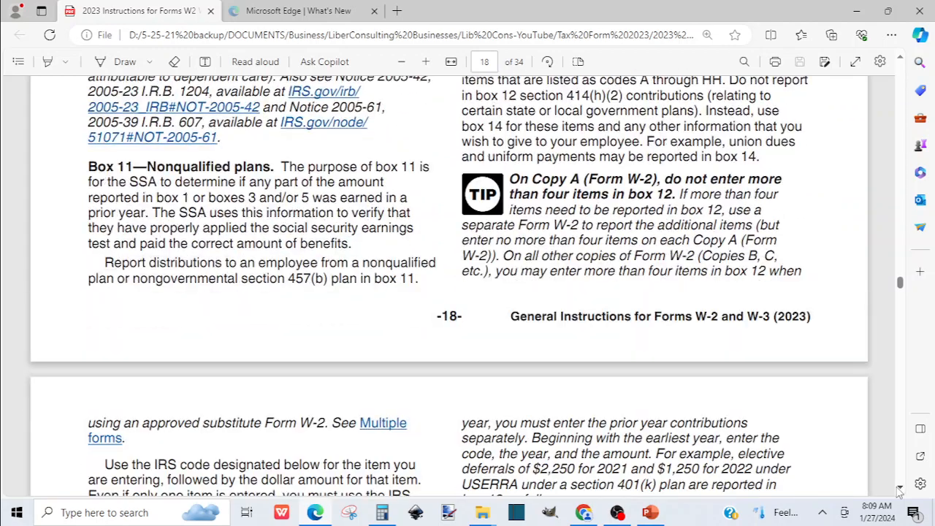
- Skim the box 12 code instructions on pages 19 to 21 of the PDF, ending at page 22
{"action": "left_click", "coordinate": [899, 488]}
{"action": "left_click", "coordinate": [900, 488]}
{"action": "left_click", "coordinate": [900, 488]}
{"action": "left_click", "coordinate": [900, 488]}
{"action": "left_click", "coordinate": [900, 488]}
{"action": "left_click", "coordinate": [899, 488]}
{"action": "left_click", "coordinate": [900, 488]}
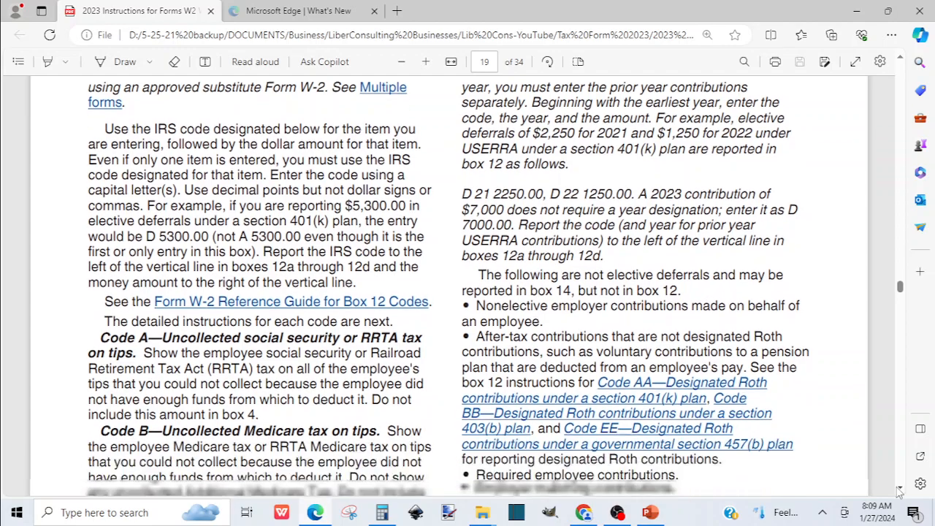
{"action": "left_click", "coordinate": [900, 489]}
{"action": "left_click", "coordinate": [899, 489]}
{"action": "left_click", "coordinate": [899, 488]}
{"action": "left_click", "coordinate": [900, 489]}
{"action": "left_click", "coordinate": [899, 488]}
{"action": "left_click", "coordinate": [900, 488]}
{"action": "left_click", "coordinate": [900, 488]}
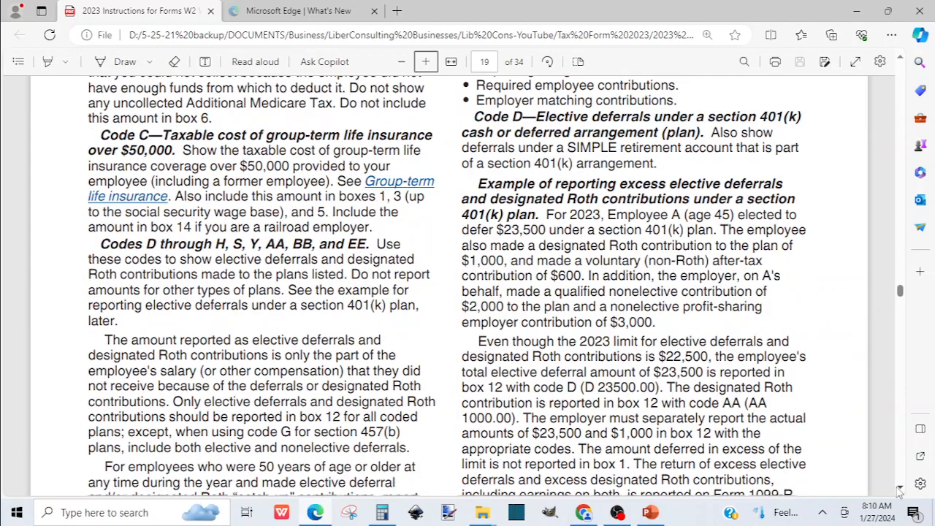
{"action": "left_click", "coordinate": [900, 488]}
{"action": "left_click", "coordinate": [900, 488]}
{"action": "left_click", "coordinate": [899, 488]}
{"action": "left_click", "coordinate": [899, 488]}
{"action": "left_click", "coordinate": [899, 488]}
{"action": "left_click", "coordinate": [899, 488]}
{"action": "left_click", "coordinate": [899, 488]}
{"action": "left_click", "coordinate": [900, 488]}
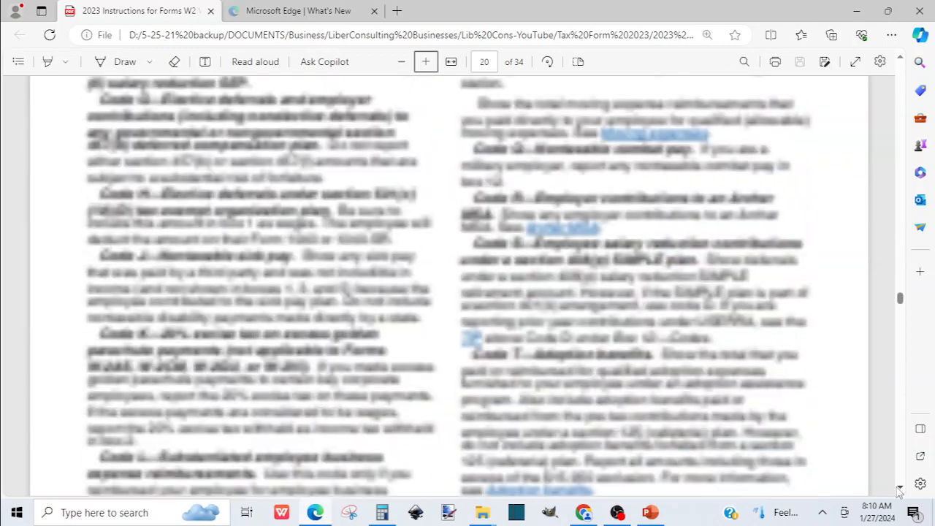
{"action": "left_click", "coordinate": [899, 488]}
{"action": "left_click", "coordinate": [900, 488]}
{"action": "left_click", "coordinate": [899, 488]}
{"action": "left_click", "coordinate": [899, 488]}
{"action": "left_click", "coordinate": [899, 488]}
{"action": "left_click", "coordinate": [899, 488]}
{"action": "left_click", "coordinate": [899, 489]}
{"action": "left_click", "coordinate": [900, 488]}
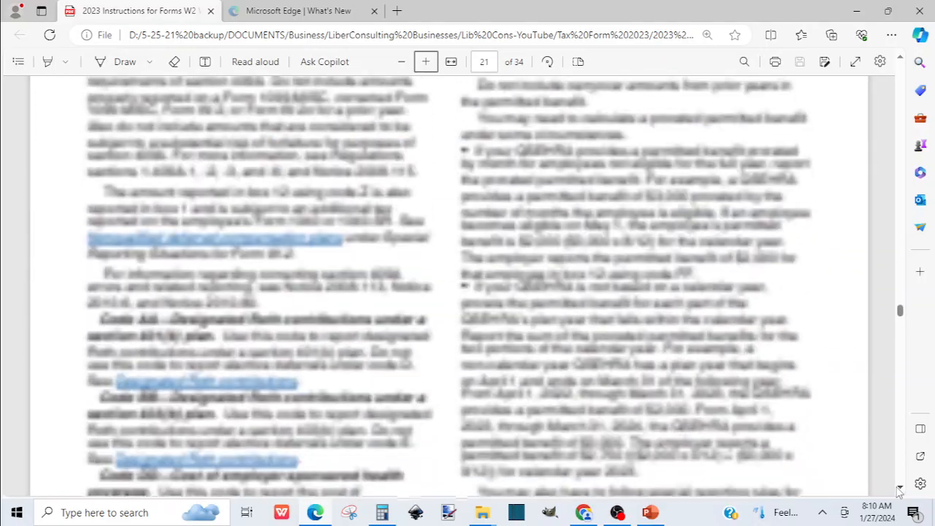
{"action": "left_click", "coordinate": [900, 488]}
{"action": "left_click", "coordinate": [899, 488]}
{"action": "left_click", "coordinate": [899, 488]}
{"action": "left_click", "coordinate": [899, 489]}
{"action": "left_click", "coordinate": [899, 488]}
{"action": "left_click", "coordinate": [899, 488]}
{"action": "left_click", "coordinate": [899, 488]}
{"action": "left_click", "coordinate": [899, 488]}
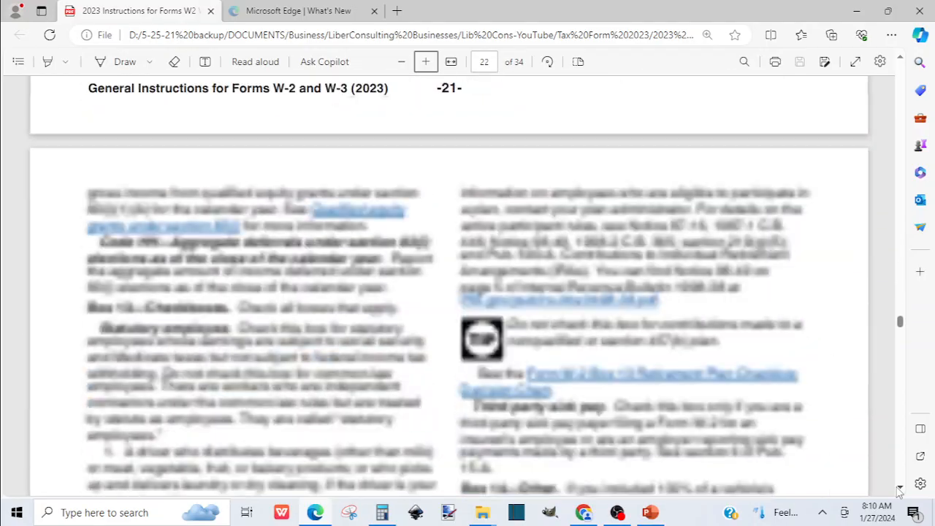
- Examine the page 22 instructions down to Boxes 15 through 20 on state and local income tax information
{"action": "left_click", "coordinate": [900, 488]}
{"action": "left_click", "coordinate": [899, 488]}
{"action": "left_click", "coordinate": [899, 488]}
{"action": "left_click", "coordinate": [900, 489]}
{"action": "left_click", "coordinate": [899, 488]}
{"action": "left_click", "coordinate": [899, 488]}
{"action": "left_click", "coordinate": [899, 488]}
{"action": "left_click", "coordinate": [899, 488]}
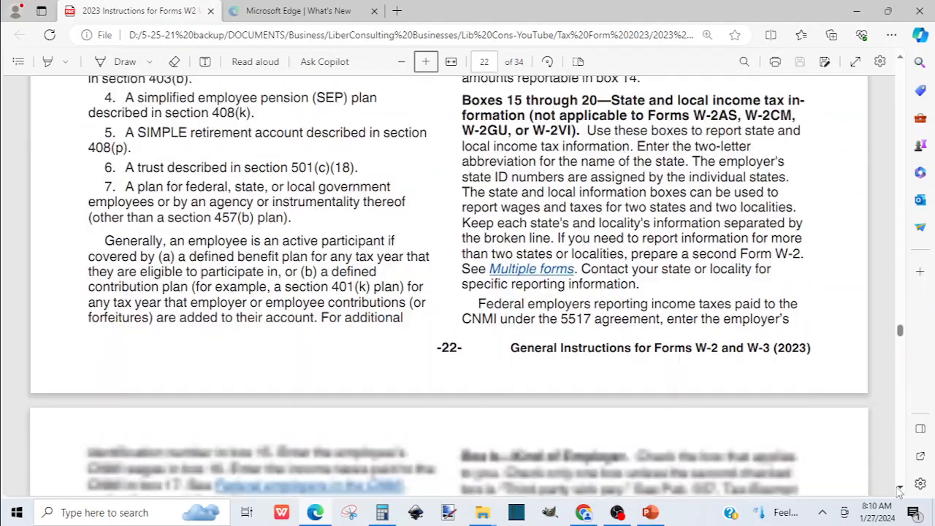
- Examine the Specific Instructions for Form W-3 on page 23, from Box a control number to Box g employer's address
{"action": "left_click", "coordinate": [899, 488]}
{"action": "left_click", "coordinate": [900, 488]}
{"action": "left_click", "coordinate": [899, 488]}
{"action": "left_click", "coordinate": [899, 488]}
{"action": "left_click", "coordinate": [900, 488]}
{"action": "left_click", "coordinate": [899, 488]}
{"action": "left_click", "coordinate": [899, 488]}
{"action": "left_click", "coordinate": [900, 488]}
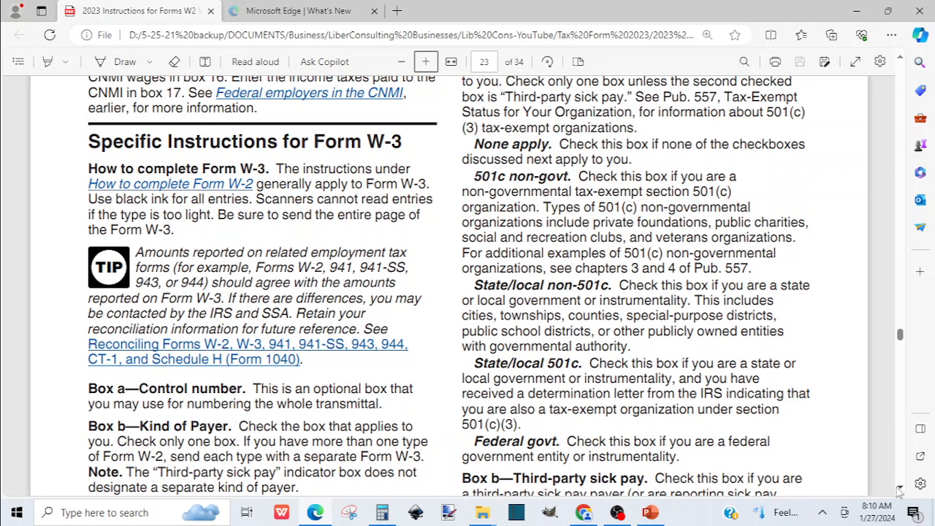
{"action": "scroll", "coordinate": [900, 491], "scroll_direction": "down", "scroll_amount": 5}
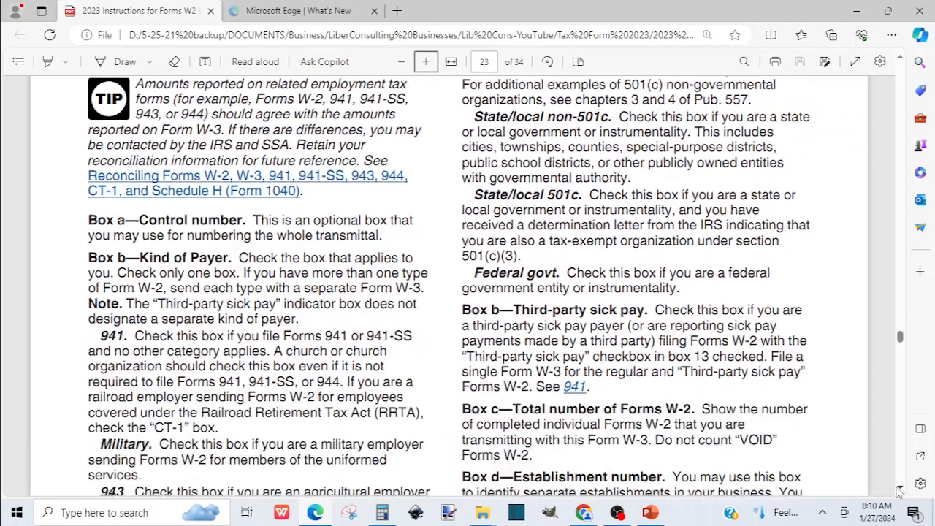
{"action": "scroll", "coordinate": [900, 491], "scroll_direction": "down", "scroll_amount": 6}
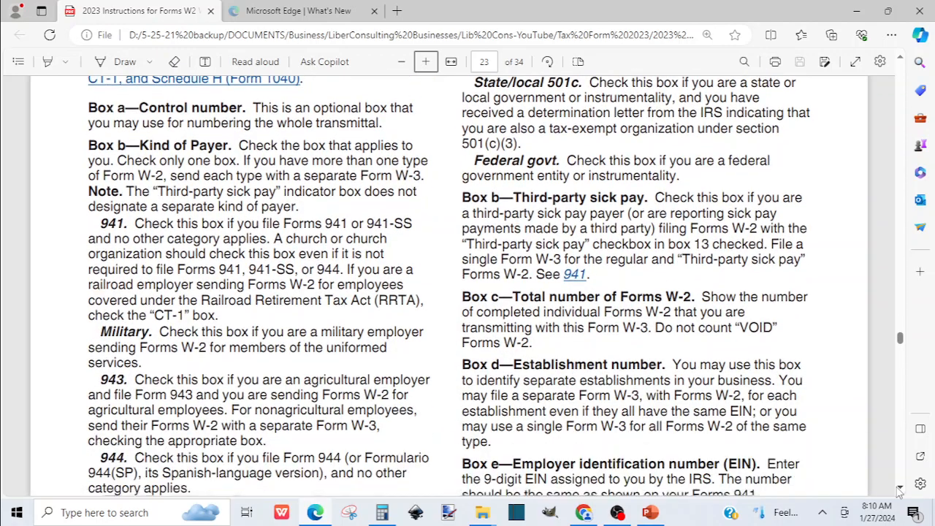
{"action": "scroll", "coordinate": [899, 491], "scroll_direction": "down", "scroll_amount": 7}
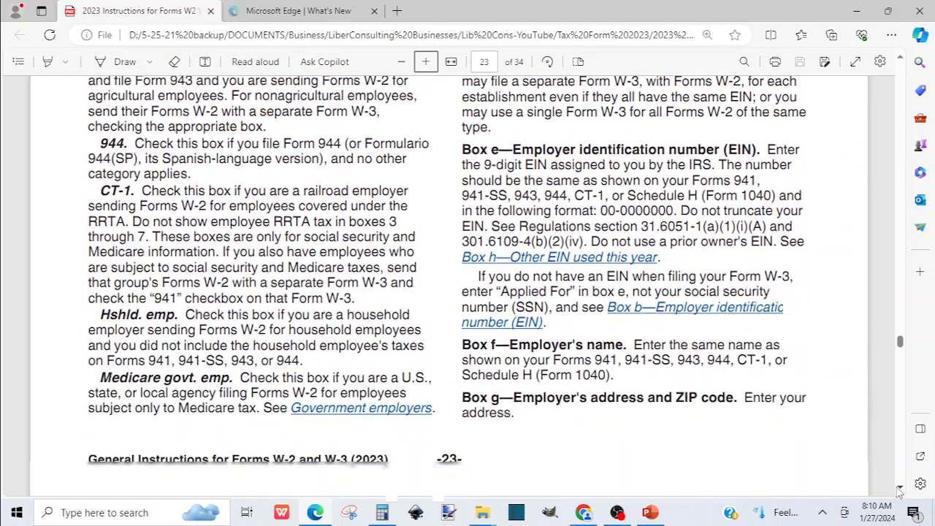
- Examine the highlighted section on reconciling Forms W-2, W-3, 941, 943, 944 and Schedule H on page 24
{"action": "scroll", "coordinate": [899, 491], "scroll_direction": "down", "scroll_amount": 6}
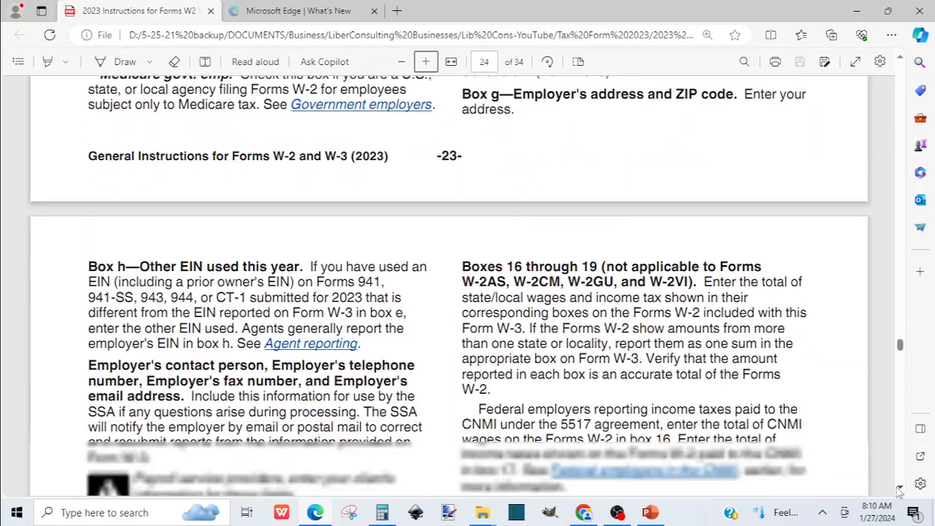
{"action": "scroll", "coordinate": [900, 491], "scroll_direction": "down", "scroll_amount": 3}
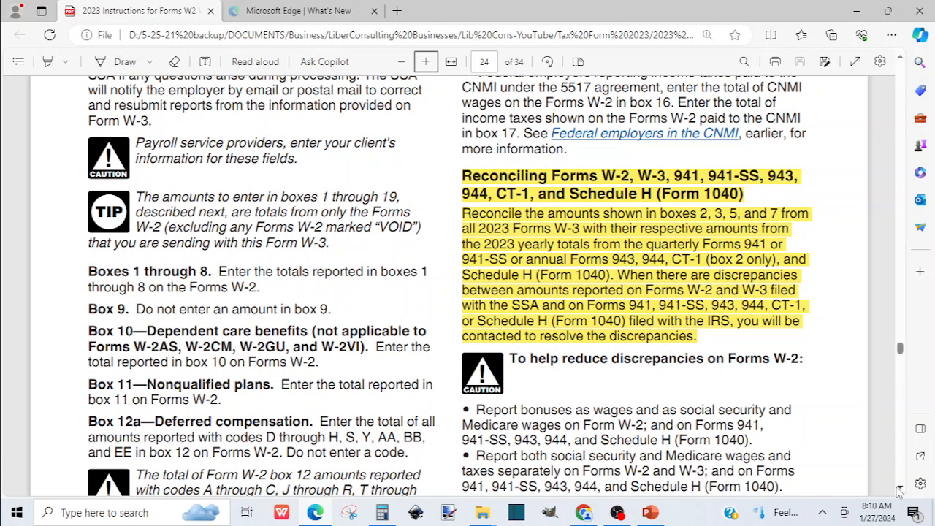
{"action": "scroll", "coordinate": [899, 491], "scroll_direction": "down", "scroll_amount": 1}
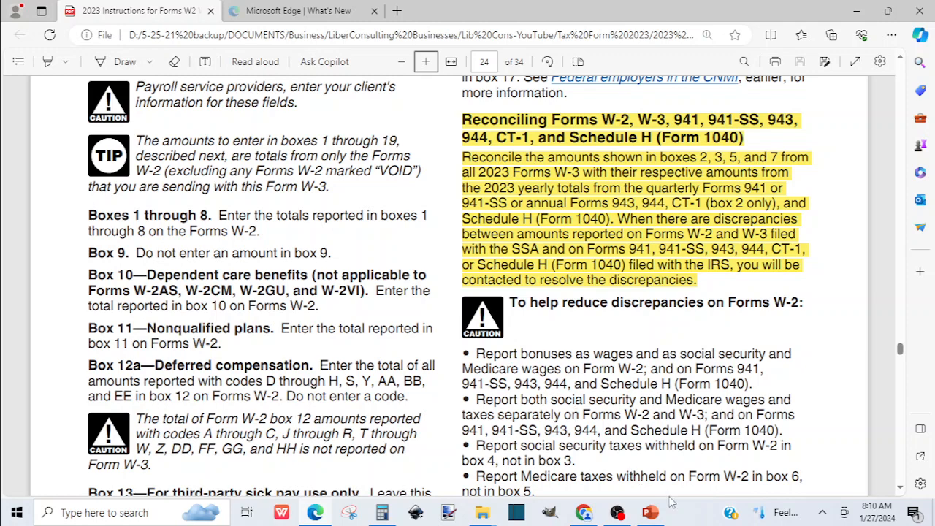
- Switch to PowerPoint and open slide 36 to examine the W-3 wage and tax totals
{"action": "left_click", "coordinate": [650, 512]}
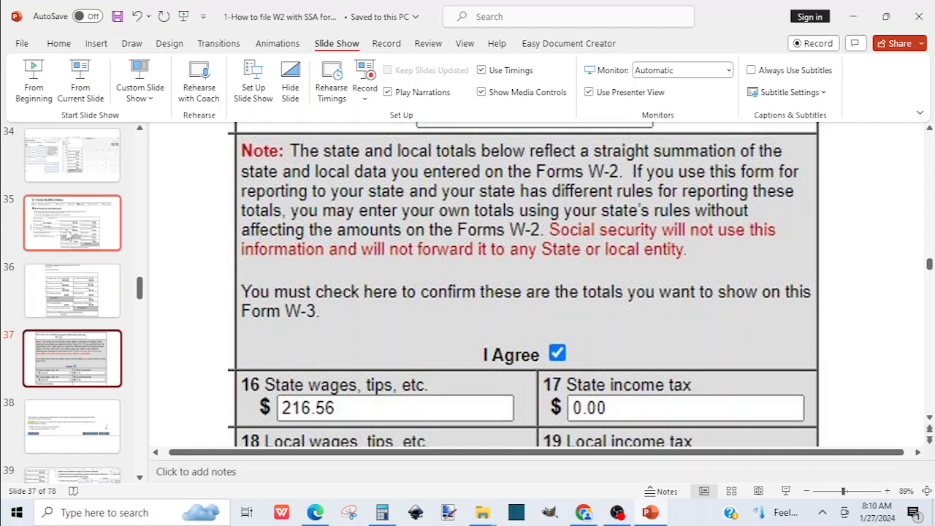
{"action": "left_click", "coordinate": [73, 287]}
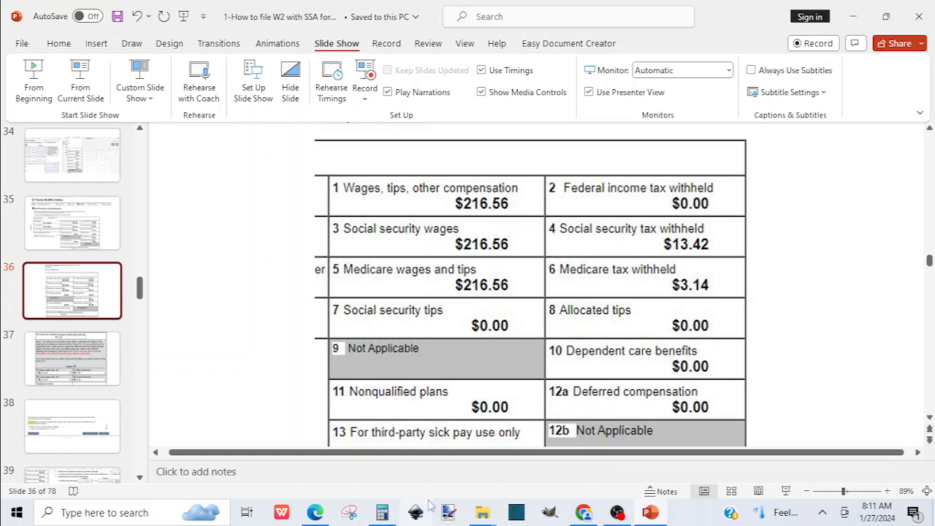
- Switch back to Microsoft Edge and arrange the PDF in a smaller window beside the W-3 slide, showing the full reconciling section
{"action": "left_click", "coordinate": [315, 512]}
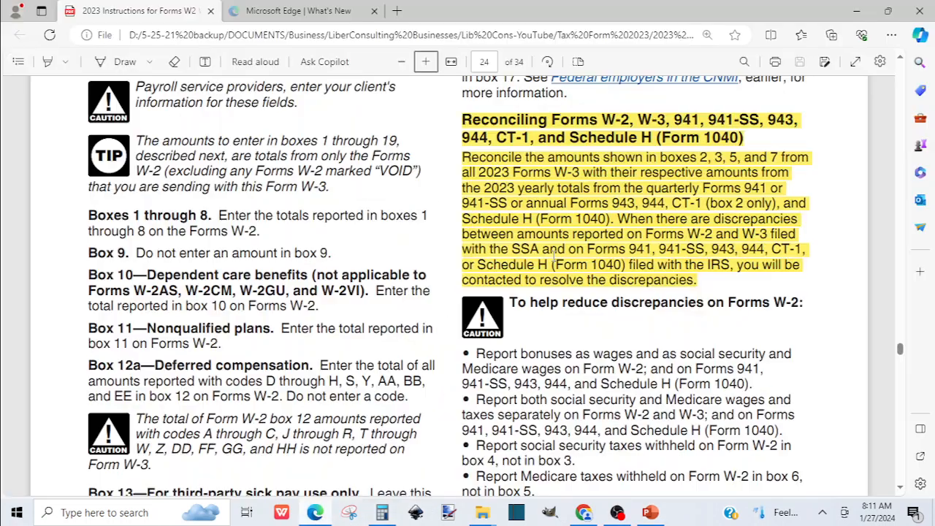
{"action": "left_click", "coordinate": [888, 11]}
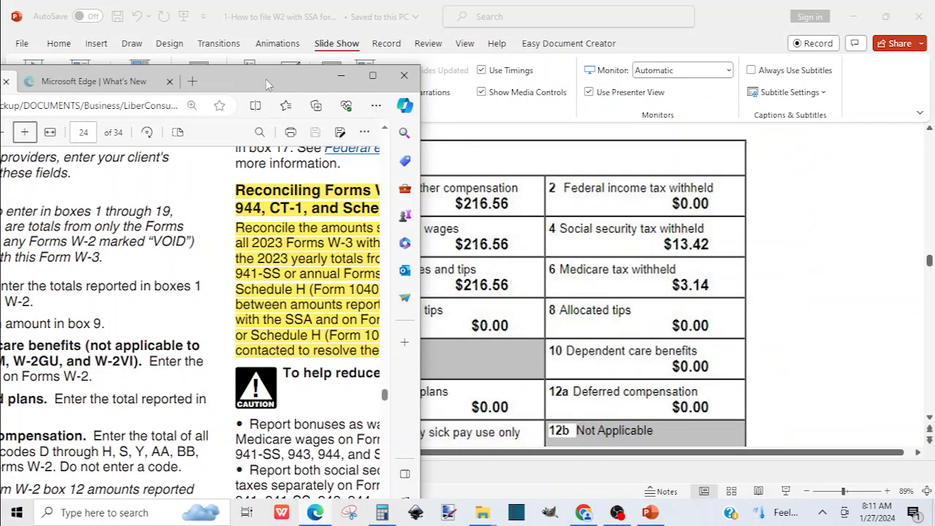
{"action": "left_click_drag", "start_coordinate": [267, 84], "coordinate": [258, 27]}
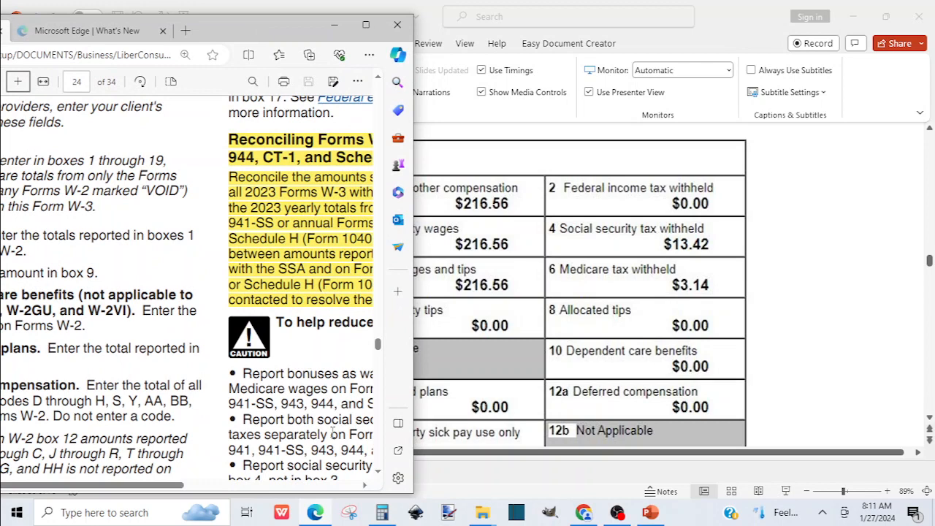
{"action": "left_click", "coordinate": [364, 484]}
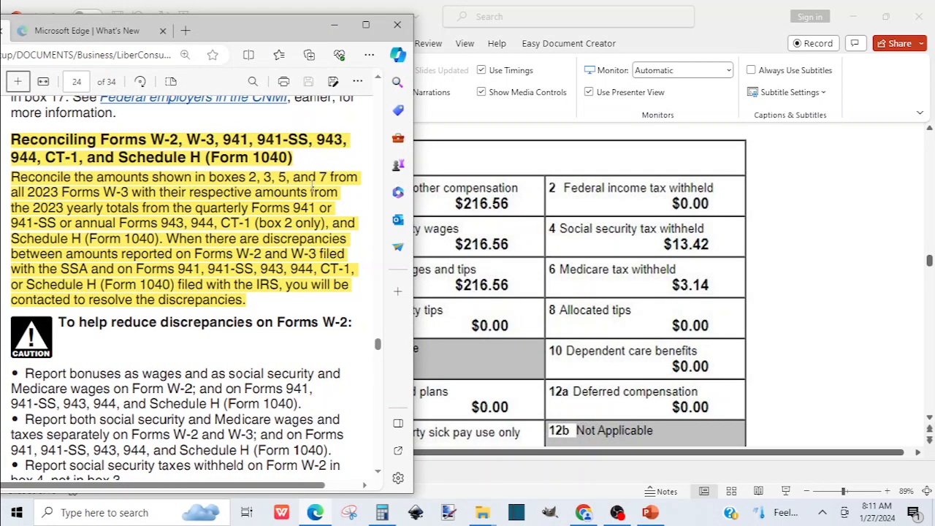
{"action": "left_click", "coordinate": [467, 245]}
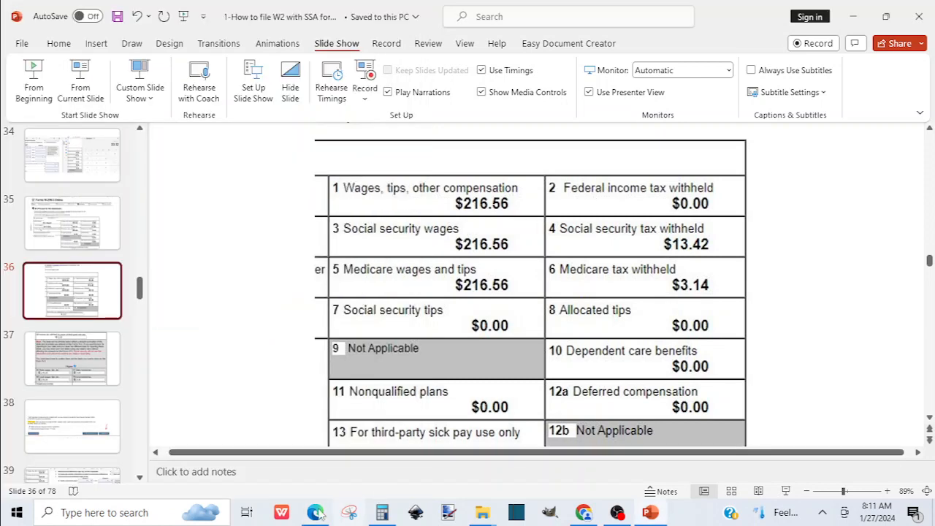
{"action": "mouse_move", "coordinate": [315, 516]}
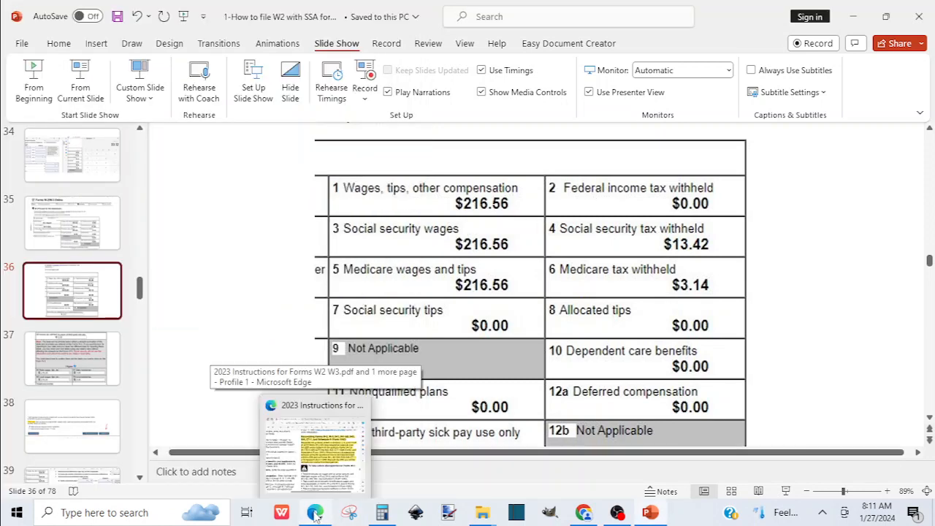
{"action": "left_click", "coordinate": [314, 442]}
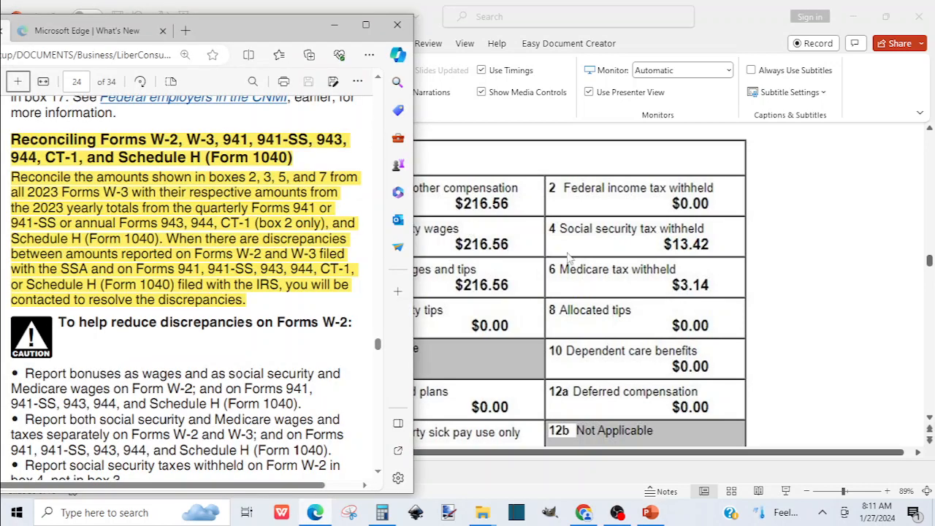